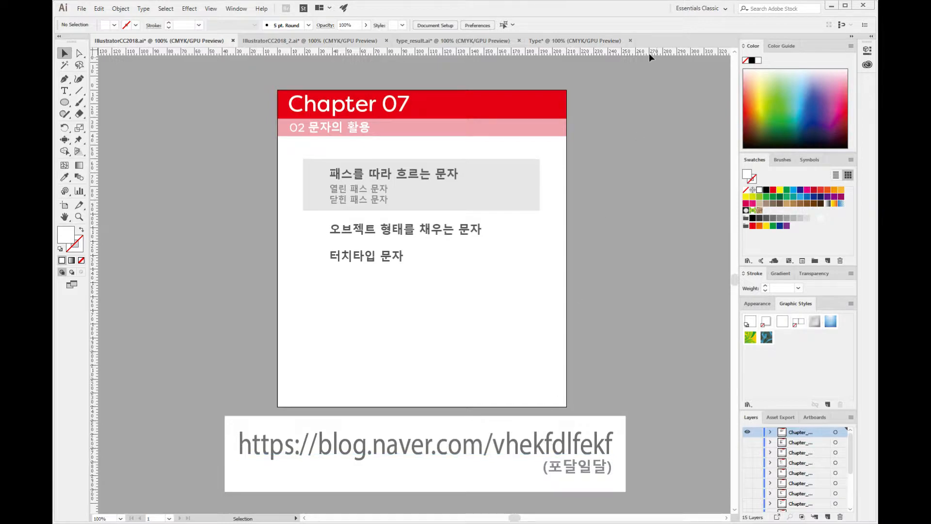
# - In the Type document, add horizontal point text reading "Shopping" on the pink bag's darker band
pyautogui.click(573, 41)
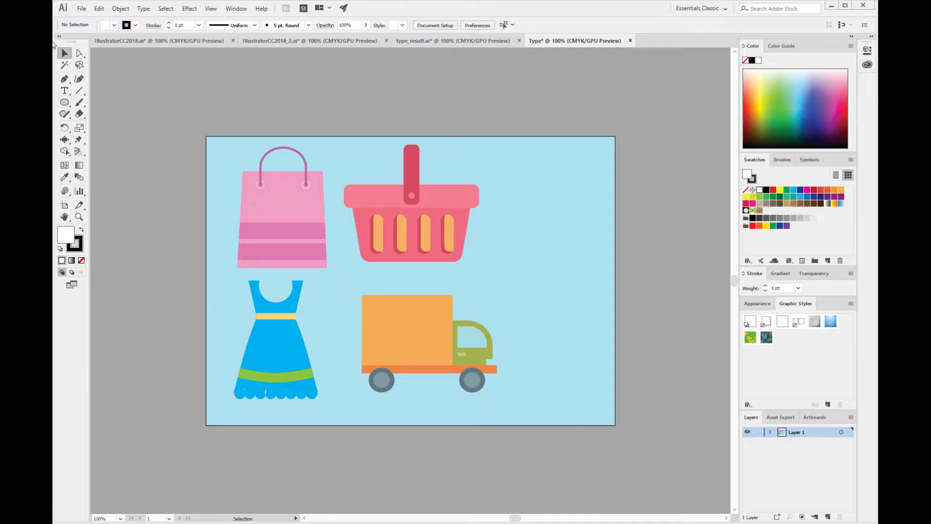
pyautogui.moveTo(64, 91); pyautogui.dragTo(111, 94)
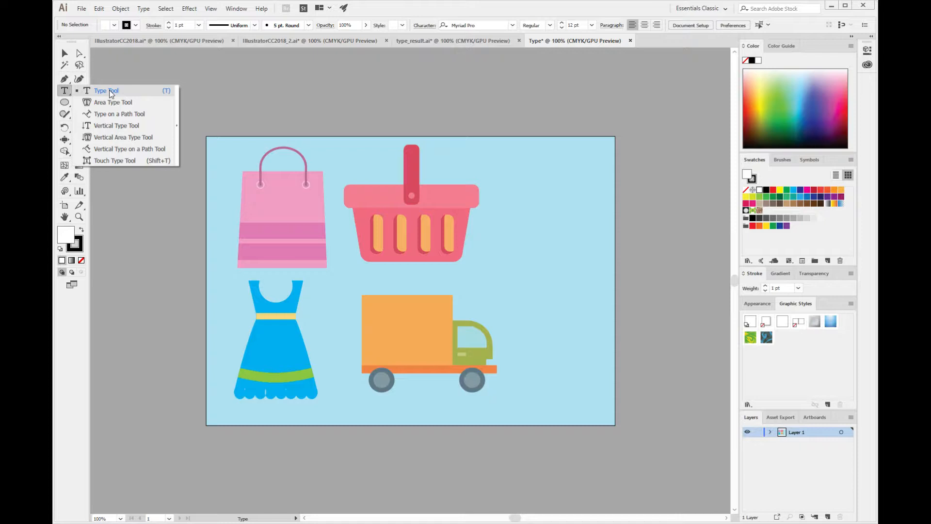
pyautogui.moveTo(111, 95); pyautogui.dragTo(111, 94)
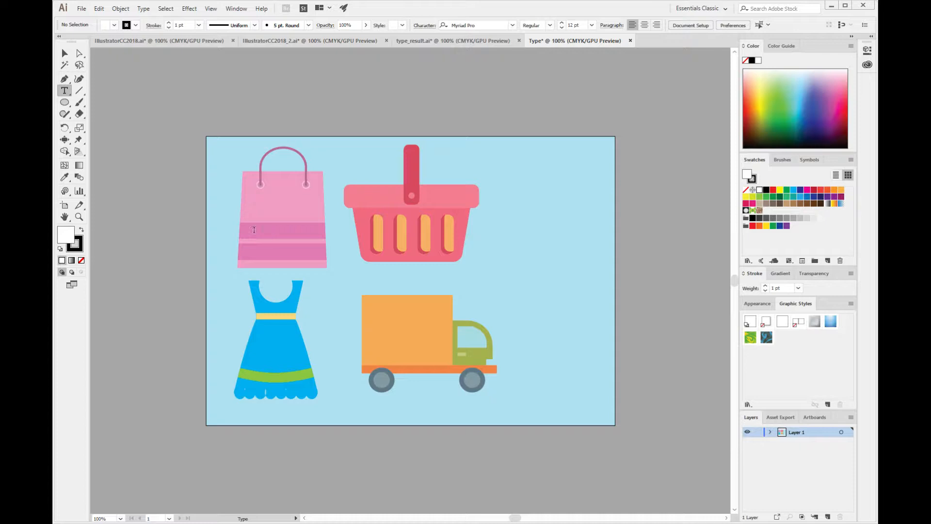
pyautogui.click(259, 235)
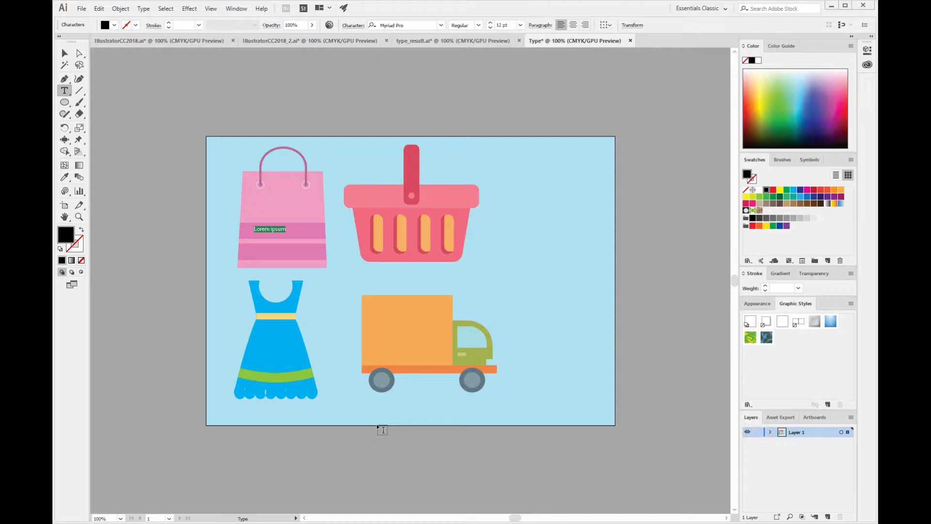
pyautogui.write('Shopping')
pyautogui.moveTo(278, 228); pyautogui.dragTo(249, 227)
pyautogui.click(237, 9)
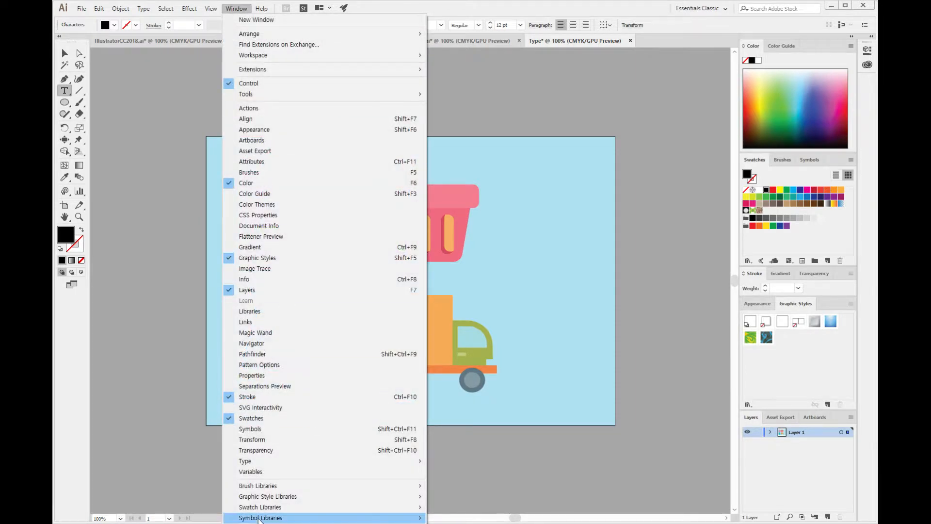
pyautogui.moveTo(255, 460)
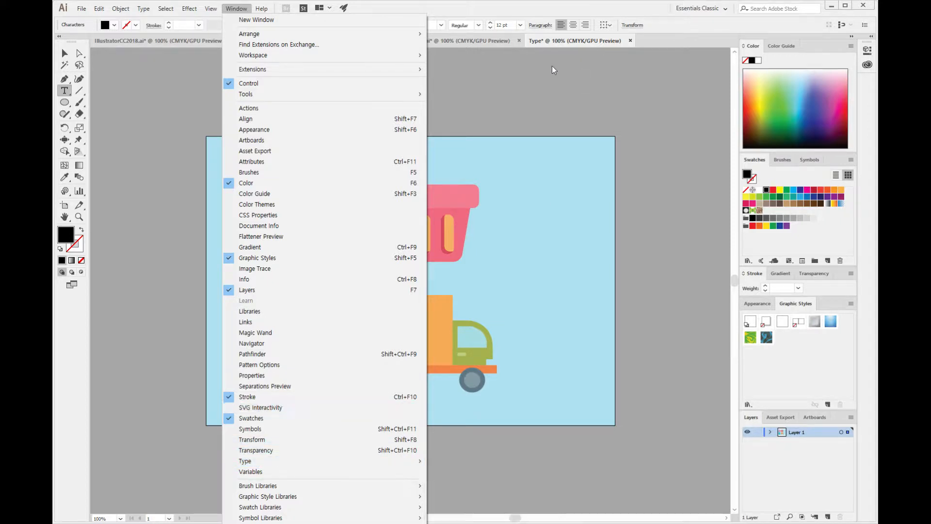
pyautogui.click(538, 91)
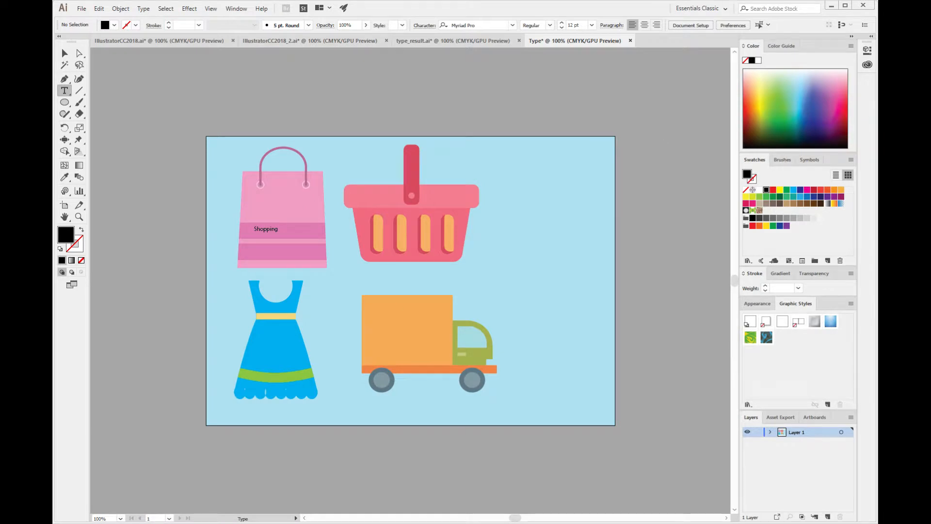
# - Show the character settings and set the bag's Shopping text to all caps
pyautogui.hotkey('ctrl', 't')
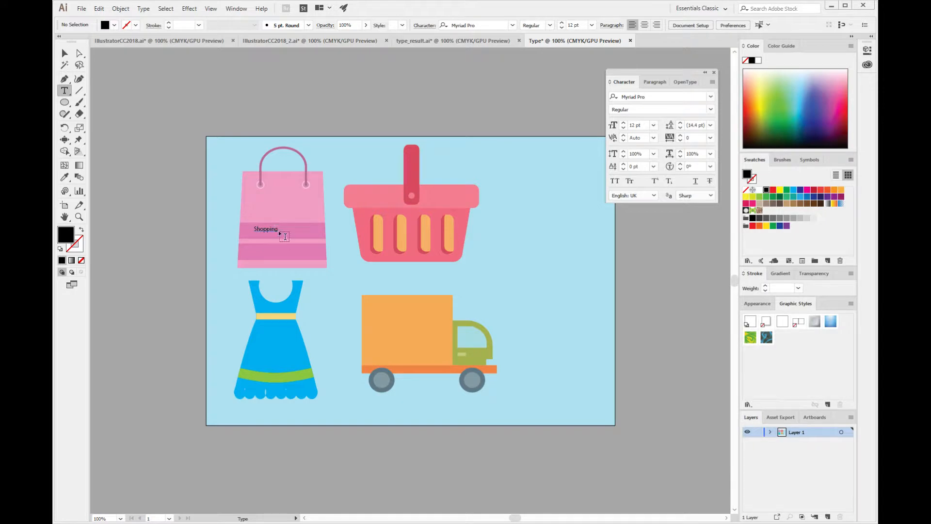
pyautogui.moveTo(285, 237); pyautogui.dragTo(258, 234)
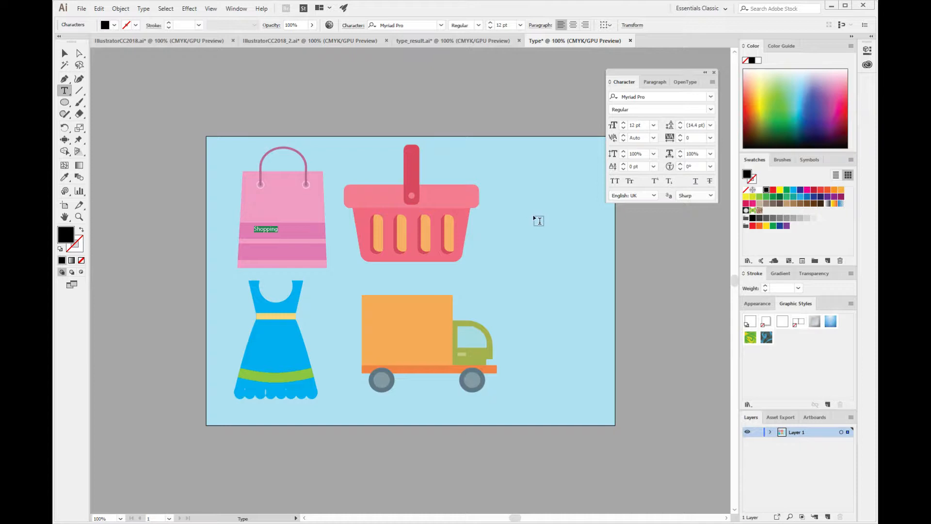
pyautogui.click(615, 182)
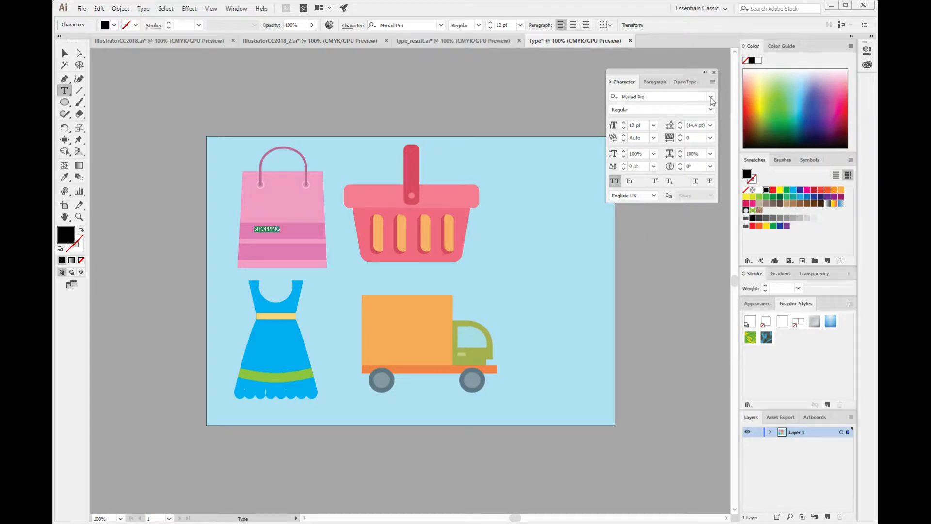
# - Format the bag's SHOPPING text in Arial Bold at 24 pt
pyautogui.click(711, 98)
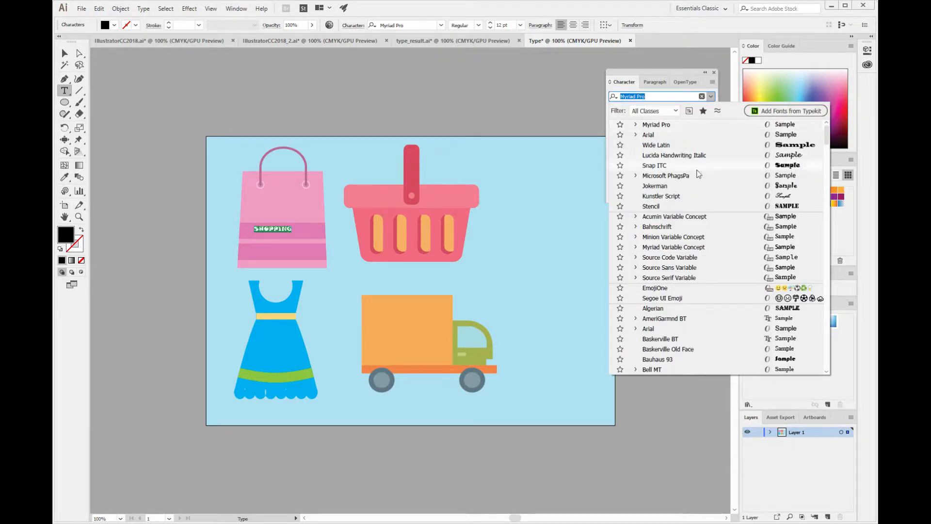
pyautogui.click(649, 329)
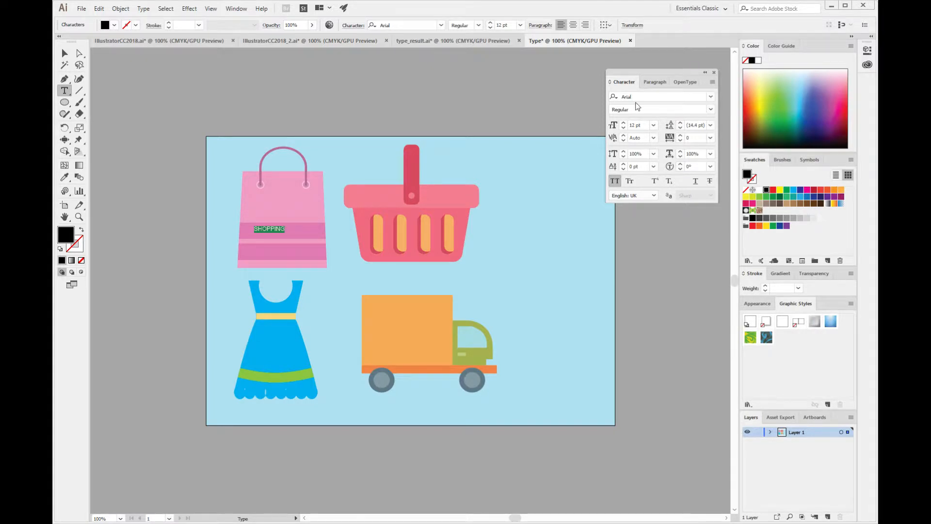
pyautogui.click(711, 110)
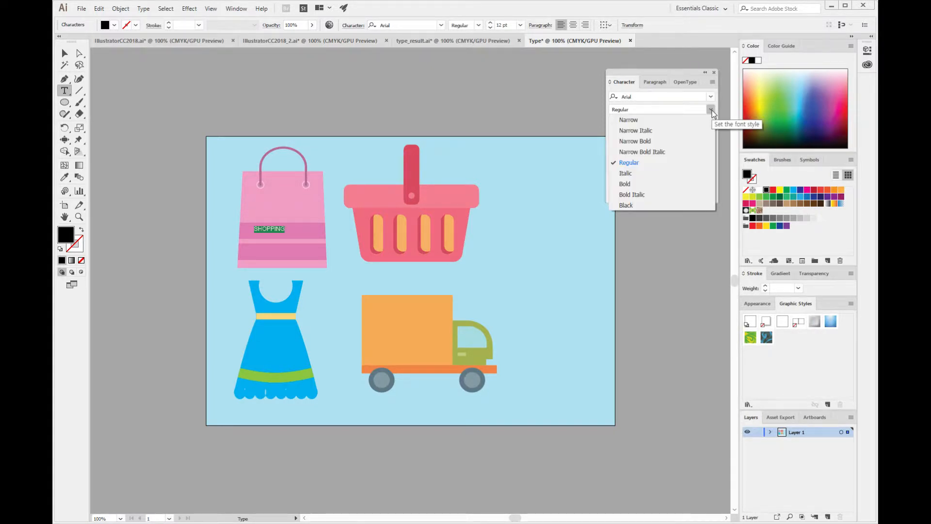
pyautogui.click(626, 184)
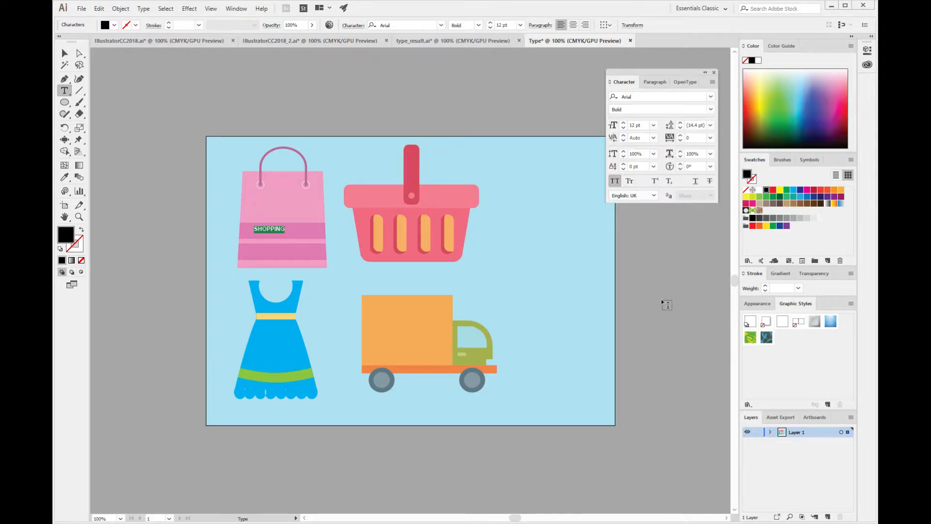
pyautogui.click(653, 125)
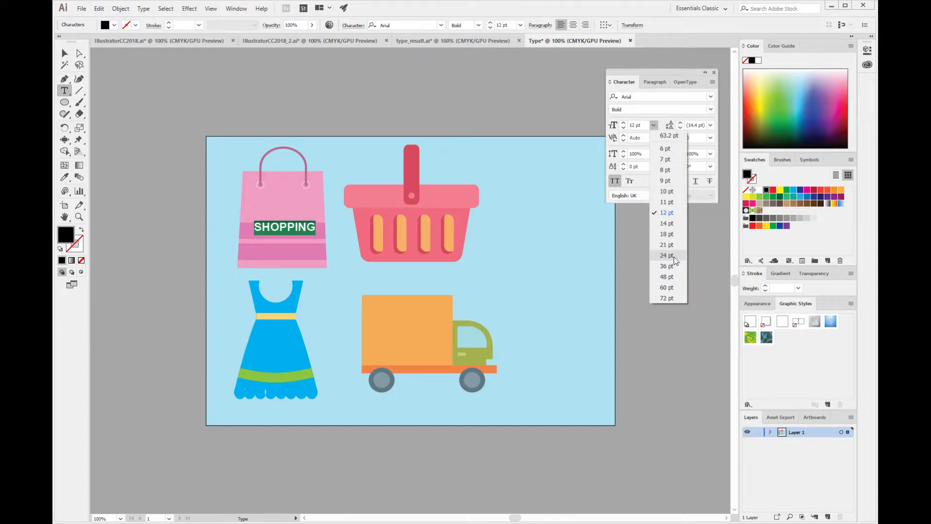
pyautogui.click(675, 260)
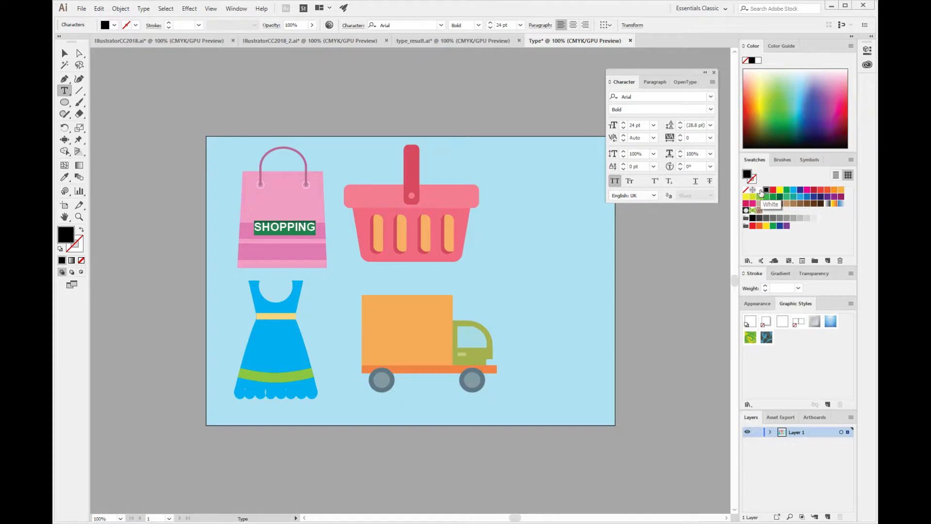
# - Color the bag's SHOPPING text white and center it within the darker band
pyautogui.click(760, 191)
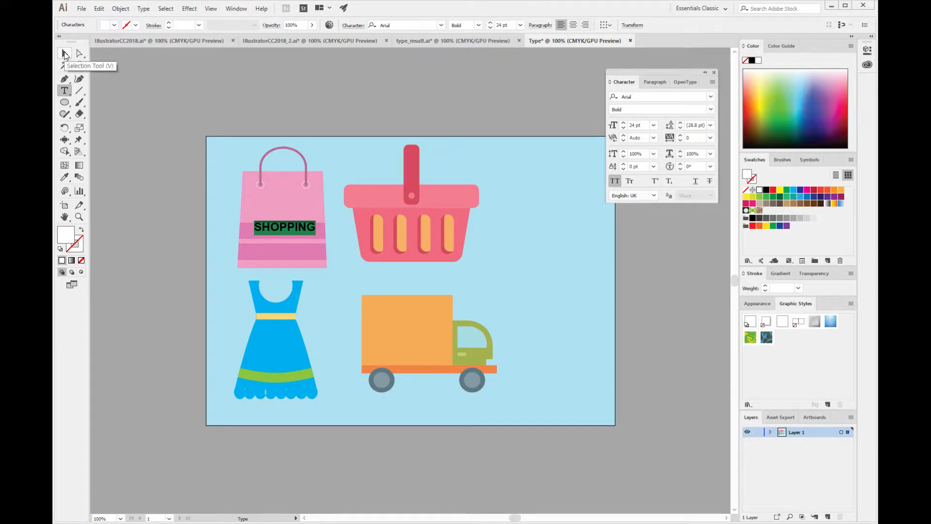
pyautogui.click(65, 53)
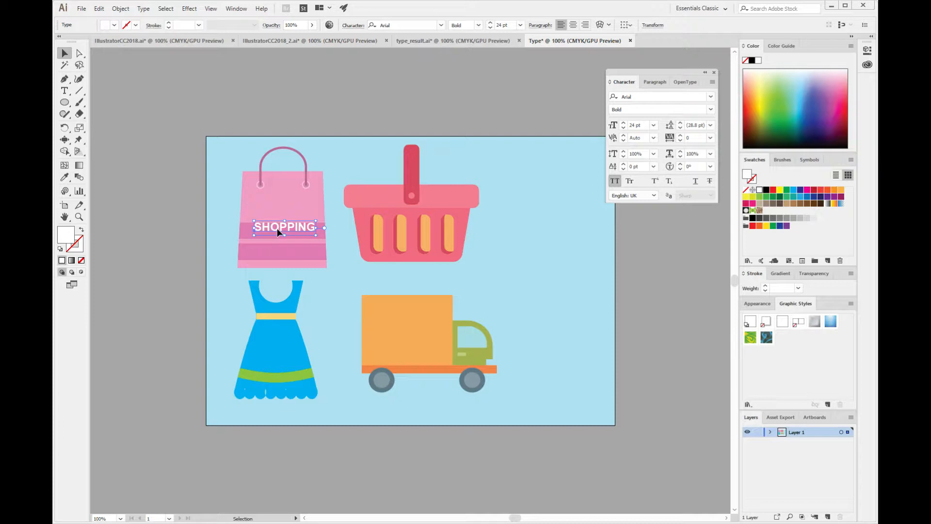
pyautogui.moveTo(278, 229); pyautogui.dragTo(277, 233)
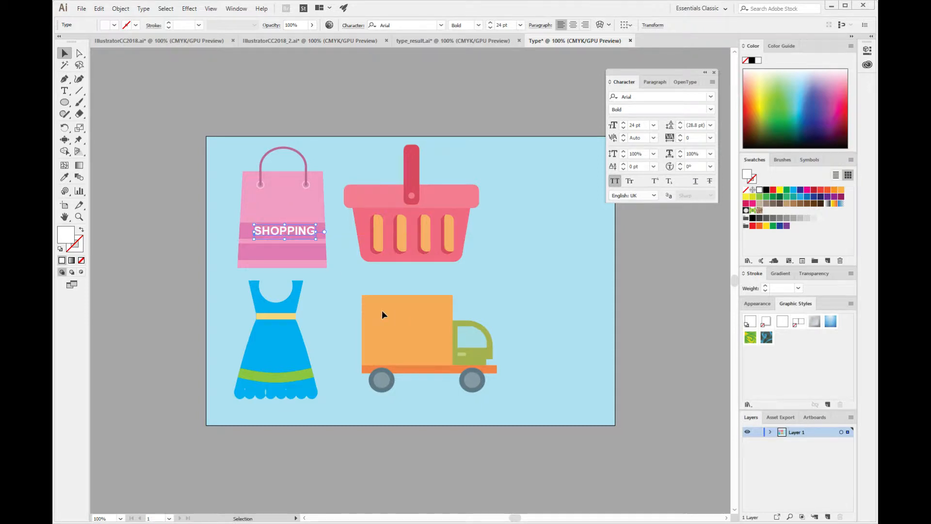
pyautogui.press('Down')
pyautogui.press('Left')
pyautogui.click(445, 478)
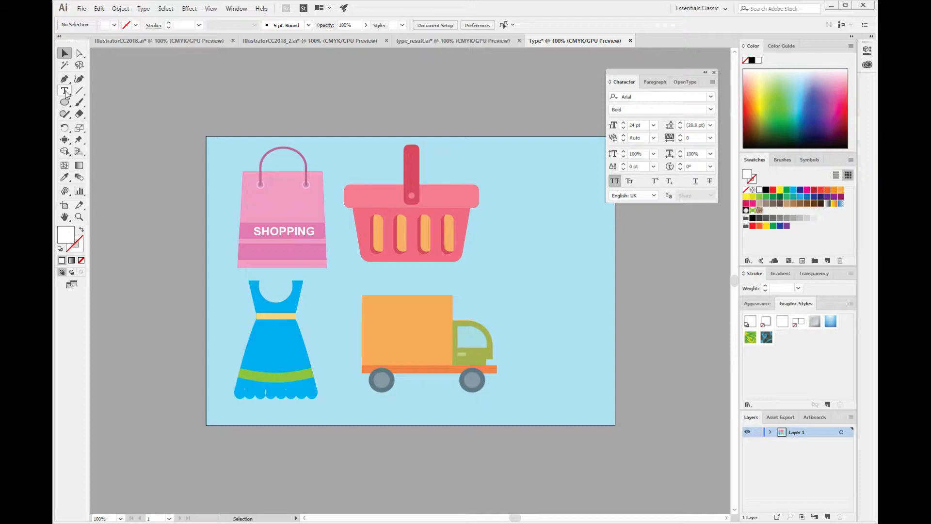
# - Add vertical type reading "SHOPPING" along the handle of the red basket
pyautogui.moveTo(66, 92); pyautogui.dragTo(127, 129)
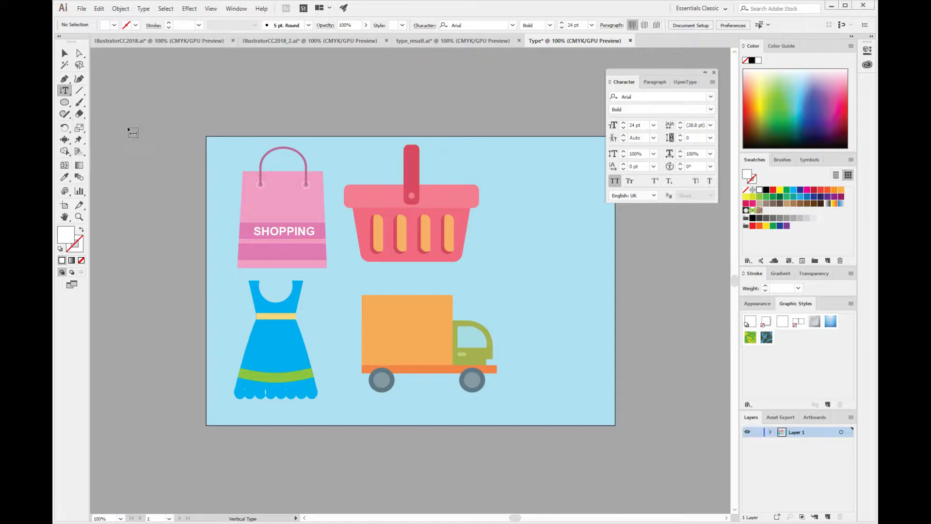
pyautogui.click(408, 152)
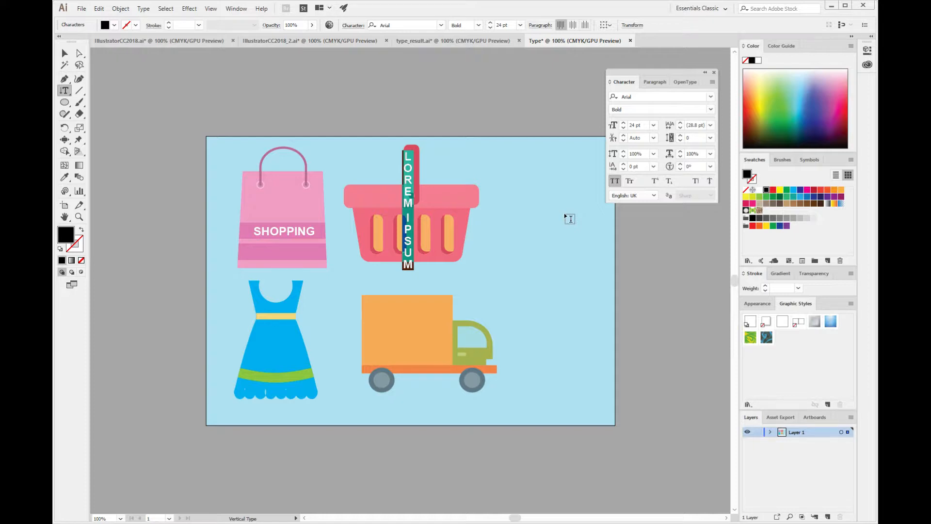
pyautogui.write('SH')
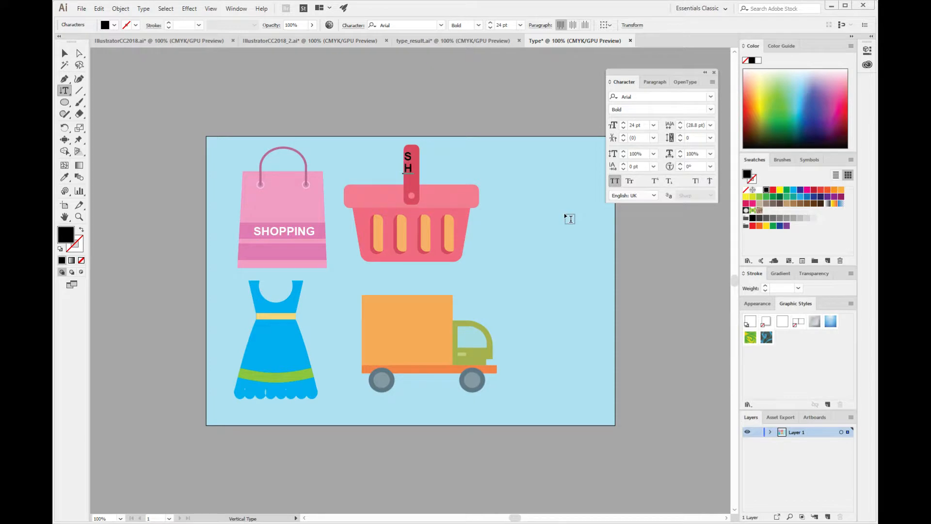
pyautogui.write('OPPING')
# - Reduce the vertical SHOPPING text to 12 pt and center it on the basket's handle
pyautogui.moveTo(407, 241); pyautogui.dragTo(406, 152)
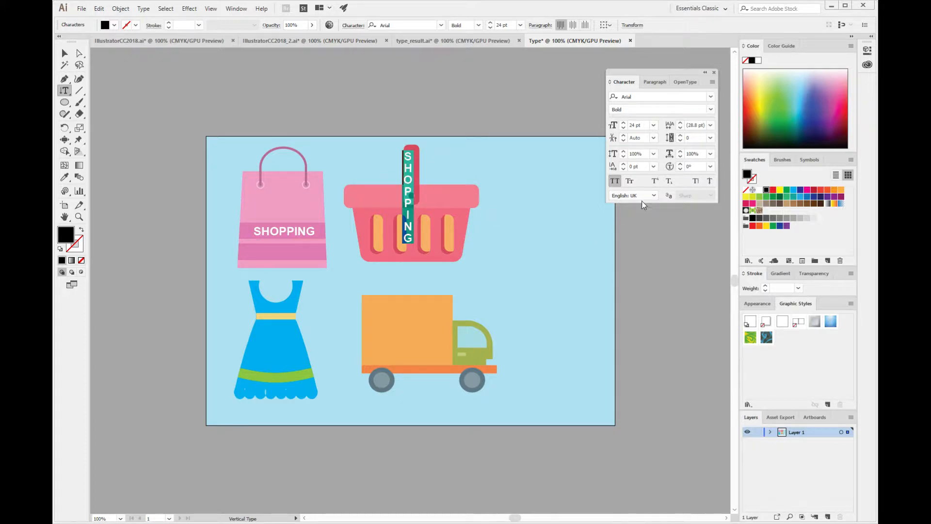
pyautogui.click(653, 125)
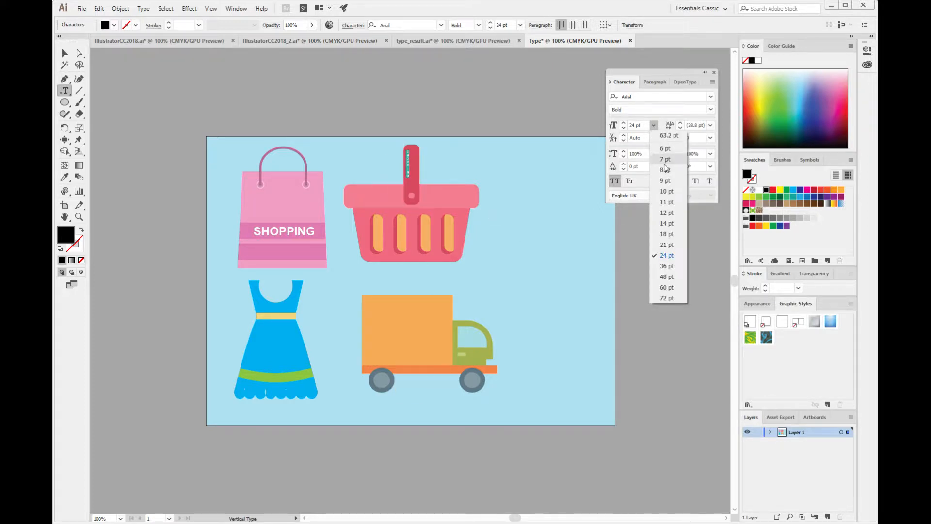
pyautogui.click(666, 213)
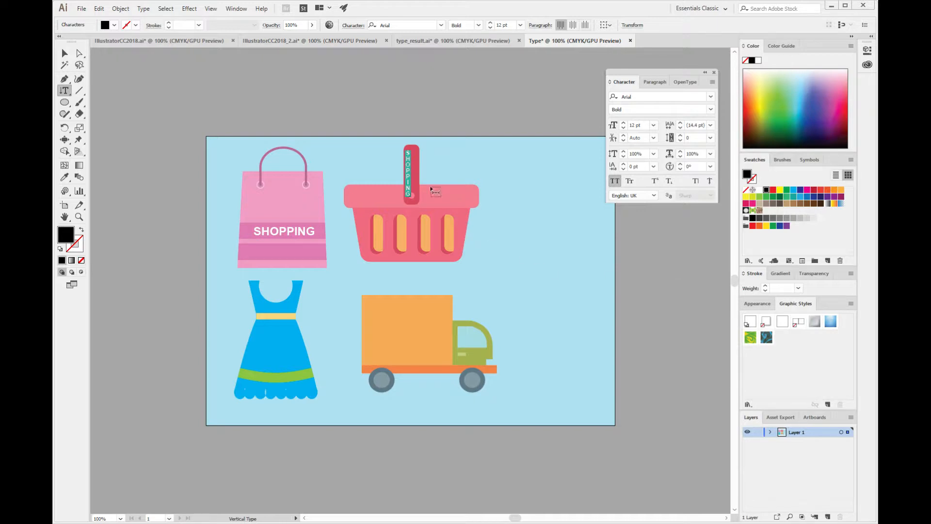
pyautogui.click(65, 53)
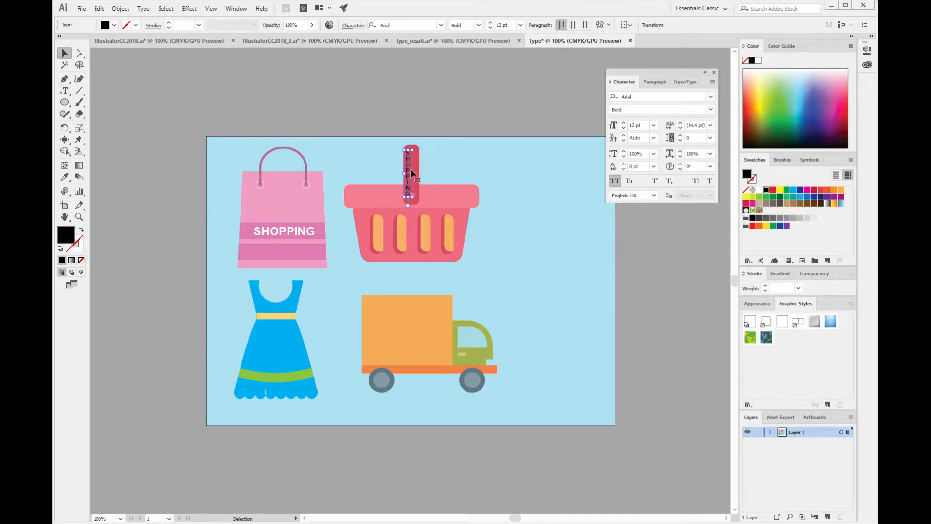
pyautogui.moveTo(407, 160); pyautogui.dragTo(412, 157)
pyautogui.click(475, 112)
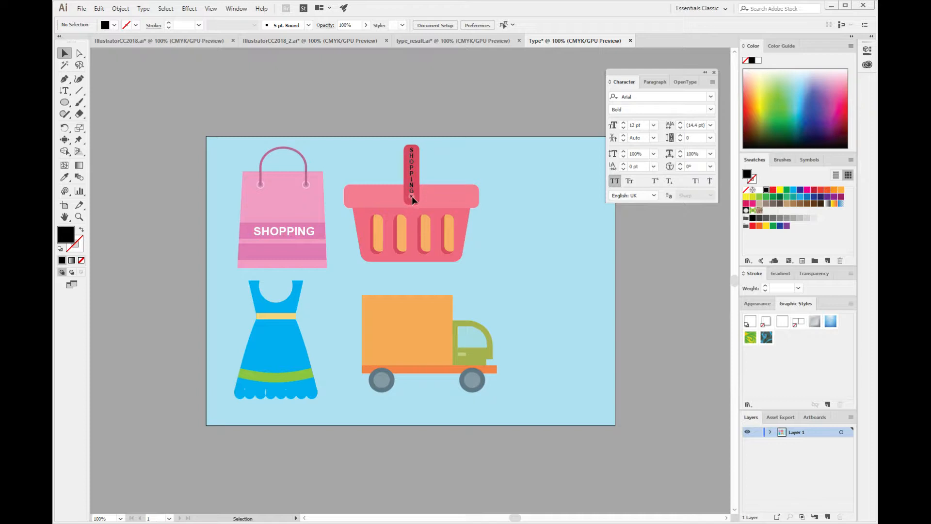
# - Tighten the tracking of the 12 pt vertical SHOPPING text on the basket handle to -75
pyautogui.click(411, 168)
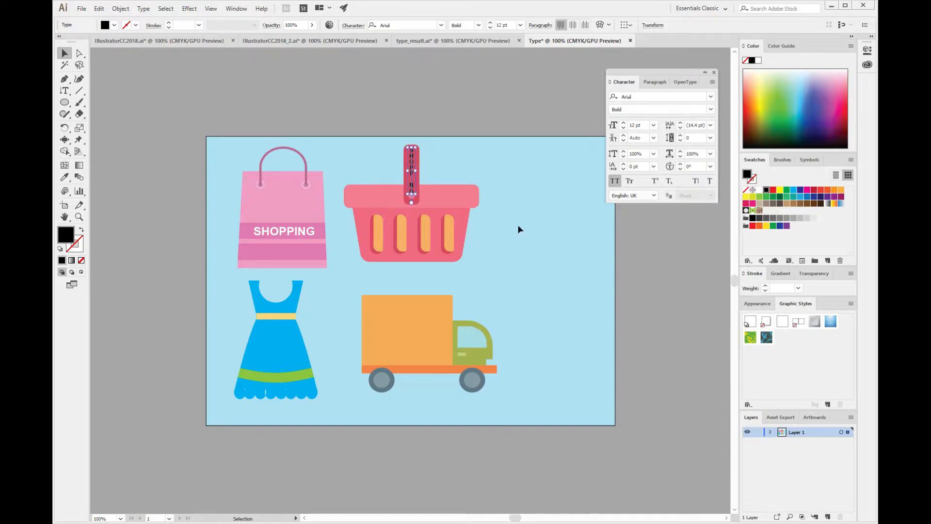
pyautogui.click(653, 125)
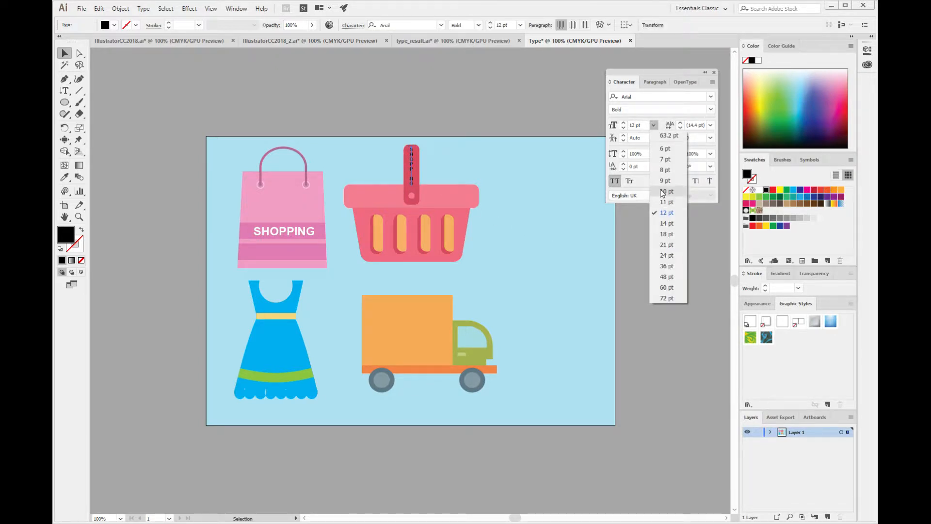
pyautogui.click(673, 215)
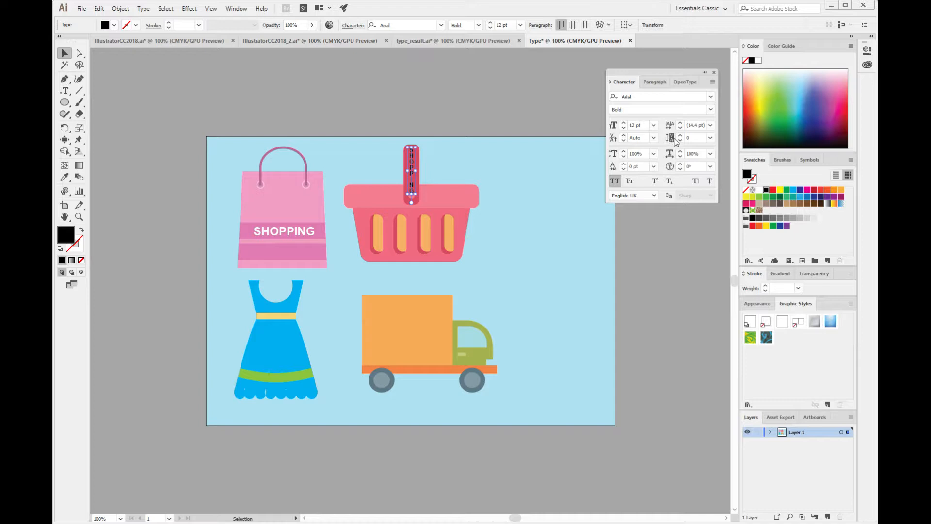
pyautogui.click(711, 137)
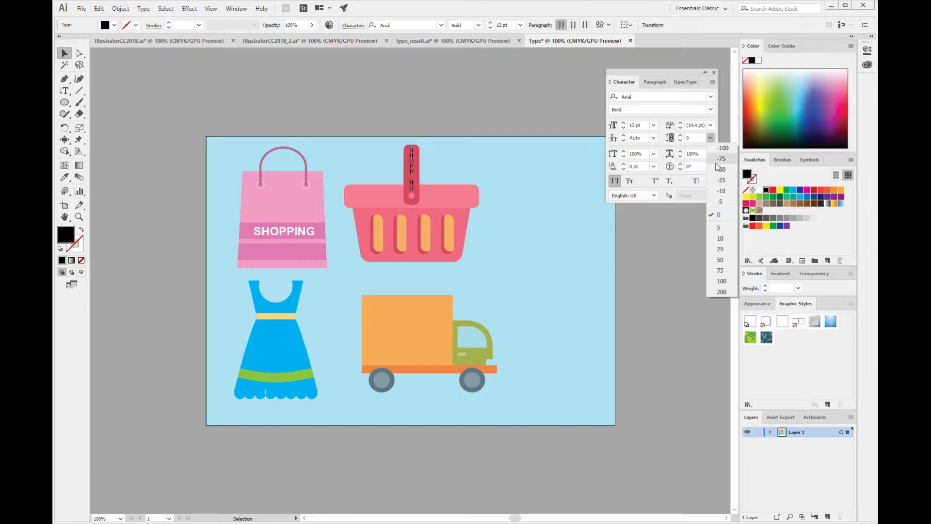
pyautogui.click(716, 163)
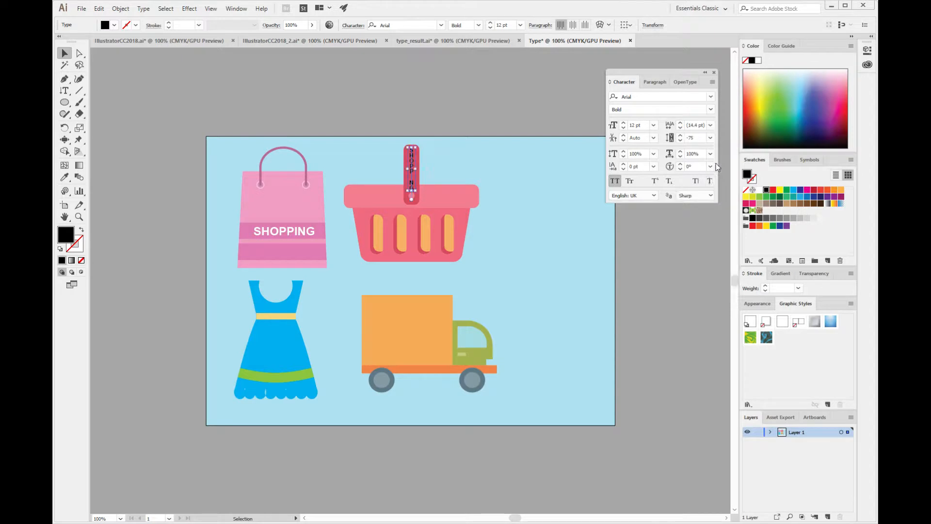
pyautogui.click(660, 256)
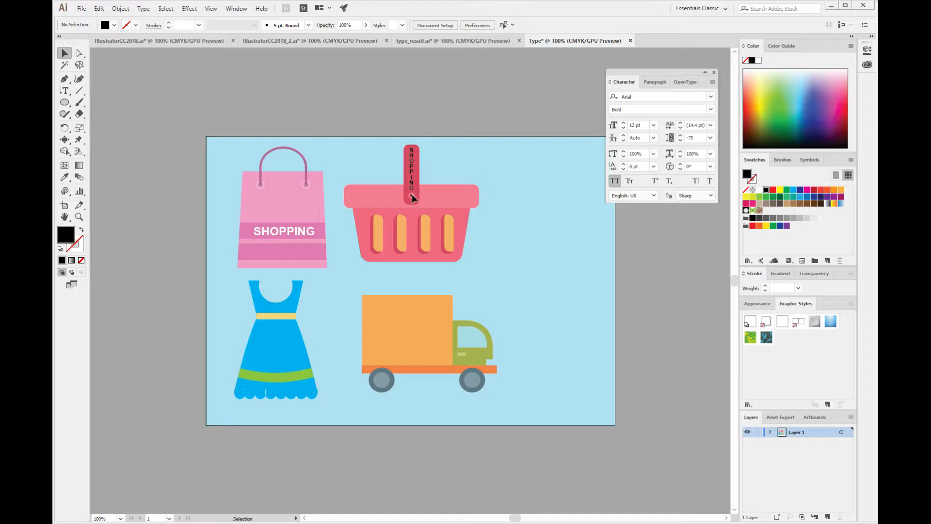
# - Nudge the vertical SHOPPING text slightly to the right on the basket handle
pyautogui.click(413, 167)
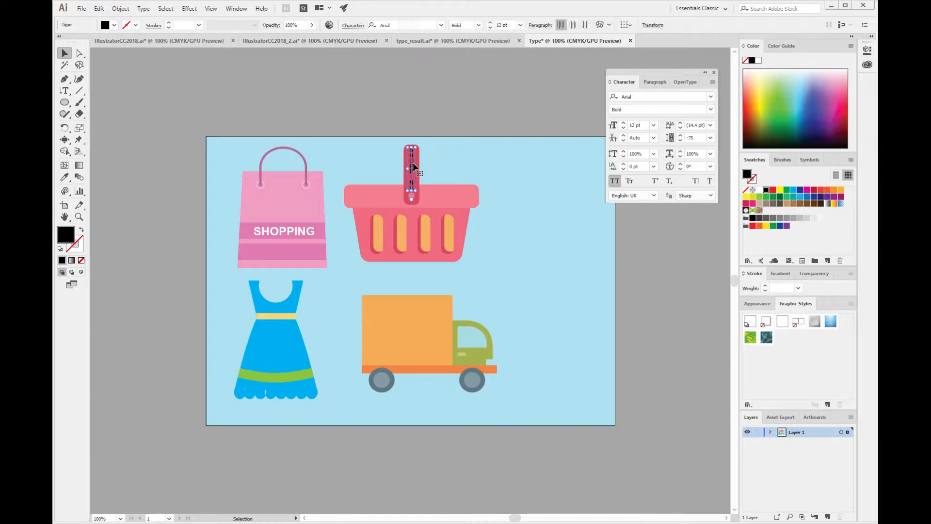
pyautogui.press('Right')
pyautogui.press('Right')
pyautogui.click(424, 115)
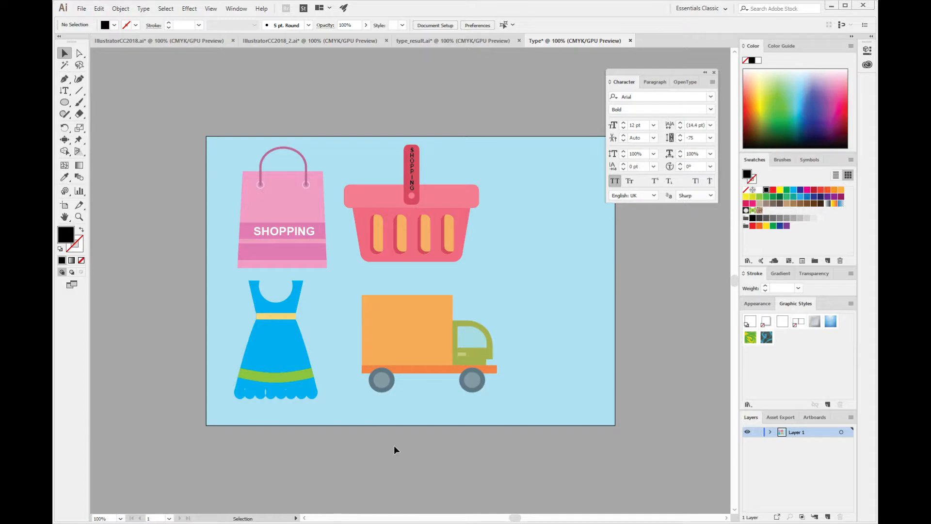
# - Create a new landscape A4 document, 297 x 210 mm, with one artboard and view it at 100%
pyautogui.click(80, 11)
pyautogui.click(97, 19)
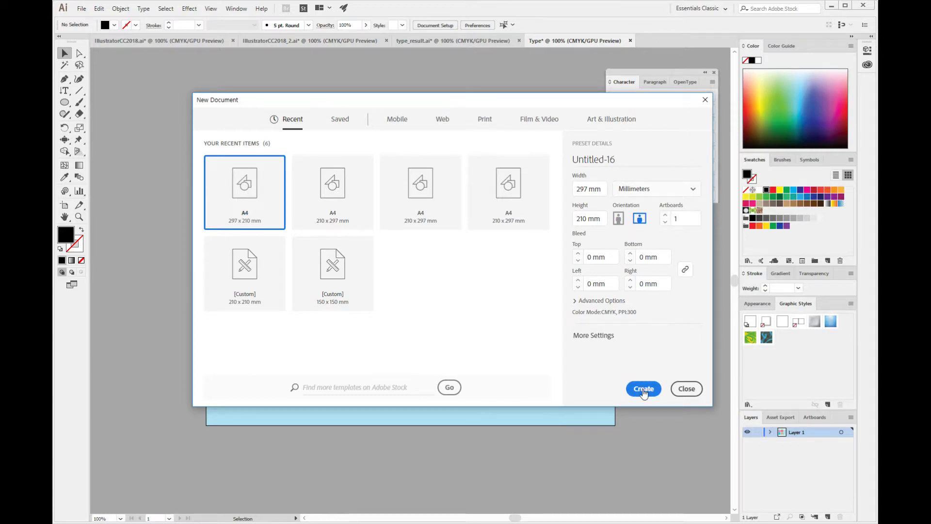
pyautogui.click(644, 390)
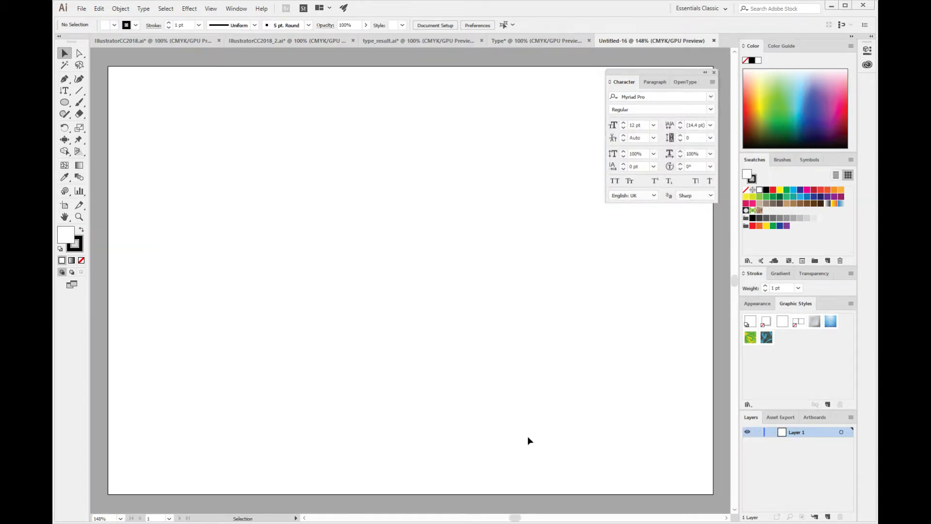
pyautogui.hotkey('ctrl', '1')
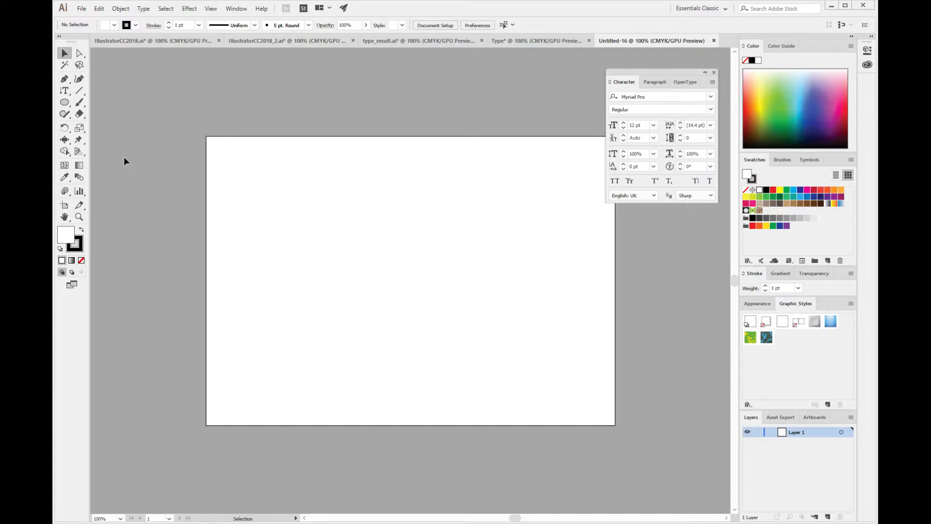
# - Draw an open S-shaped wave with the Pen tool from about X 39 mm, Y 71 mm to X 202 mm, Y 66 mm
pyautogui.click(64, 82)
pyautogui.moveTo(259, 233)
pyautogui.mouseDown()
pyautogui.moveTo(263, 266)
pyautogui.moveTo(259, 234)
pyautogui.mouseUp()
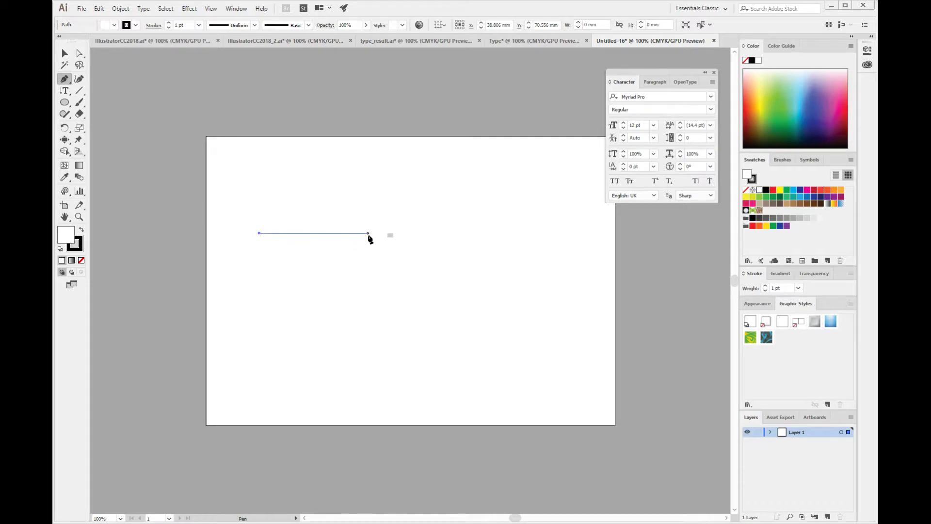
pyautogui.moveTo(368, 234); pyautogui.dragTo(428, 280)
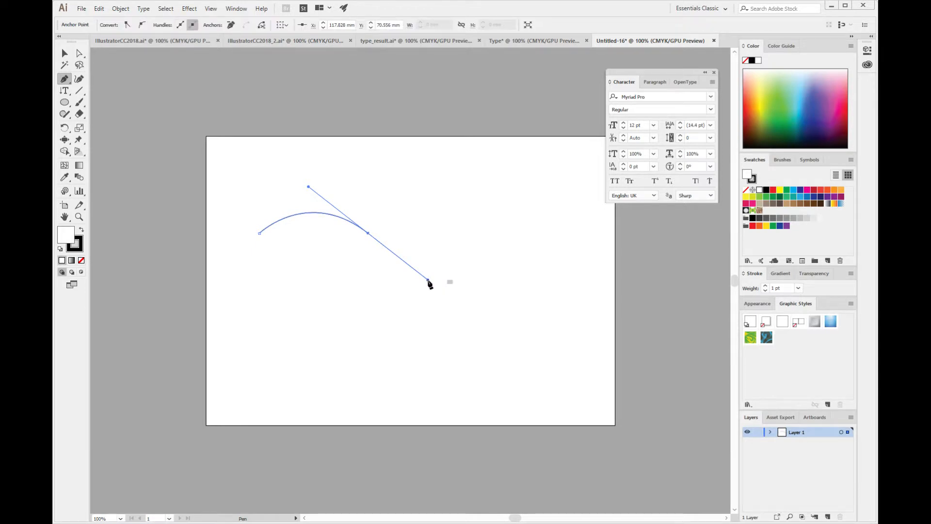
pyautogui.click(484, 227)
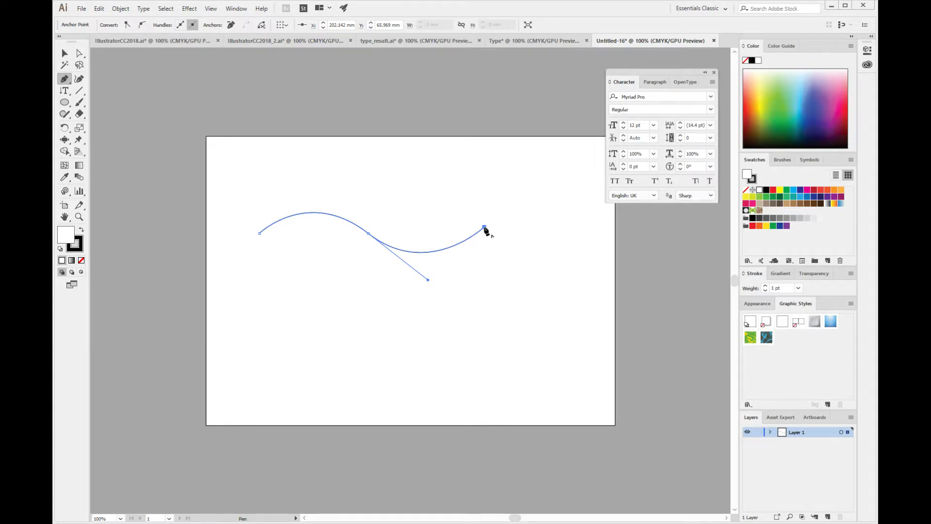
pyautogui.press('ctrl')
pyautogui.keyDown('ctrl'); pyautogui.click(492, 248); pyautogui.keyUp('ctrl')
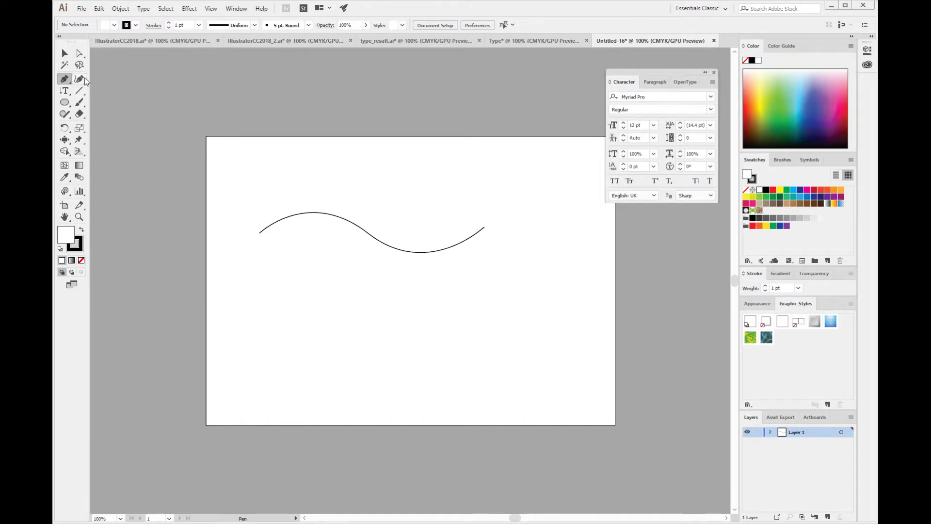
# - Add placeholder type along the wave path with the Type on a Path tool, starting at its middle anchor point
pyautogui.click(63, 90)
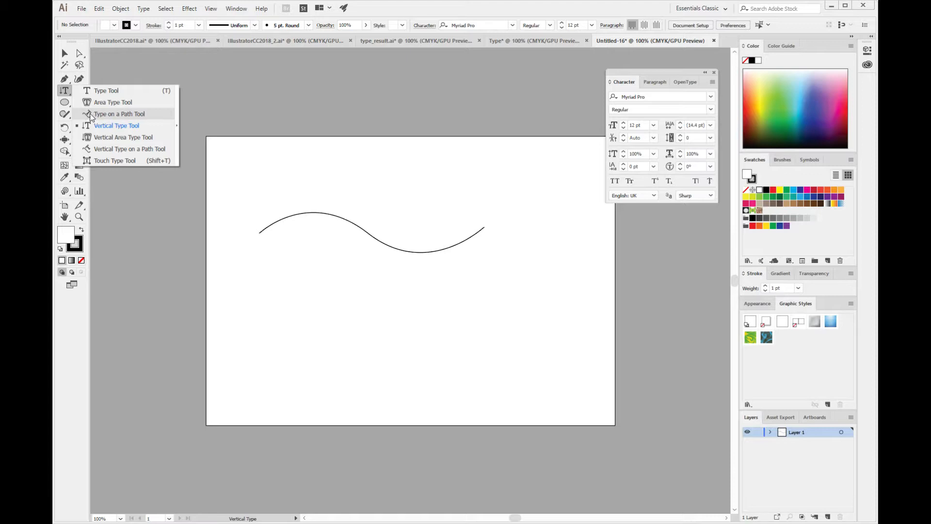
pyautogui.click(89, 112)
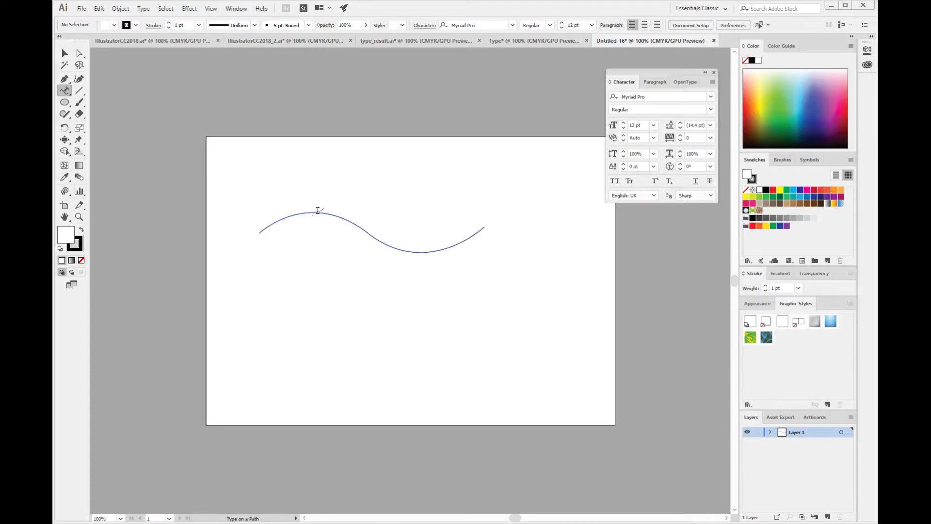
pyautogui.click(366, 232)
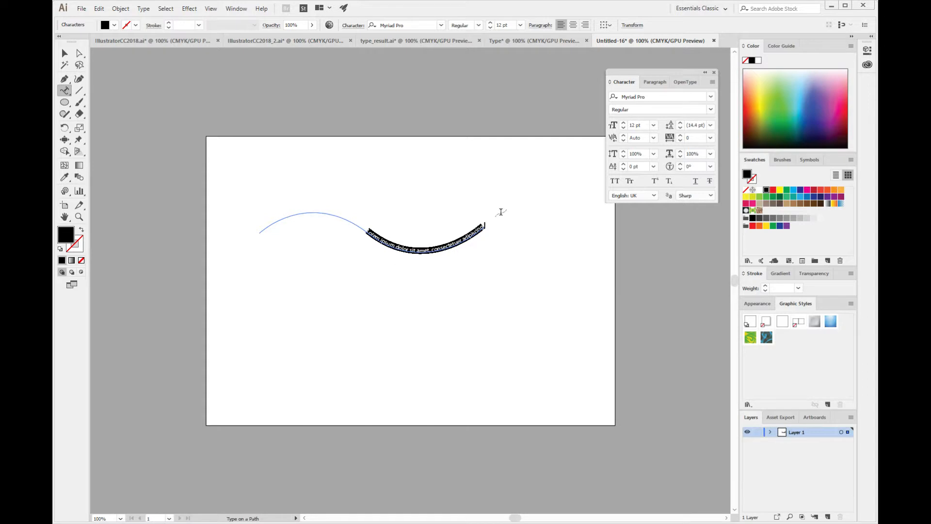
# - Lengthen the path text by duplicating the phrase "Lorem ipsum dolor sit amet" within it
pyautogui.click(430, 251)
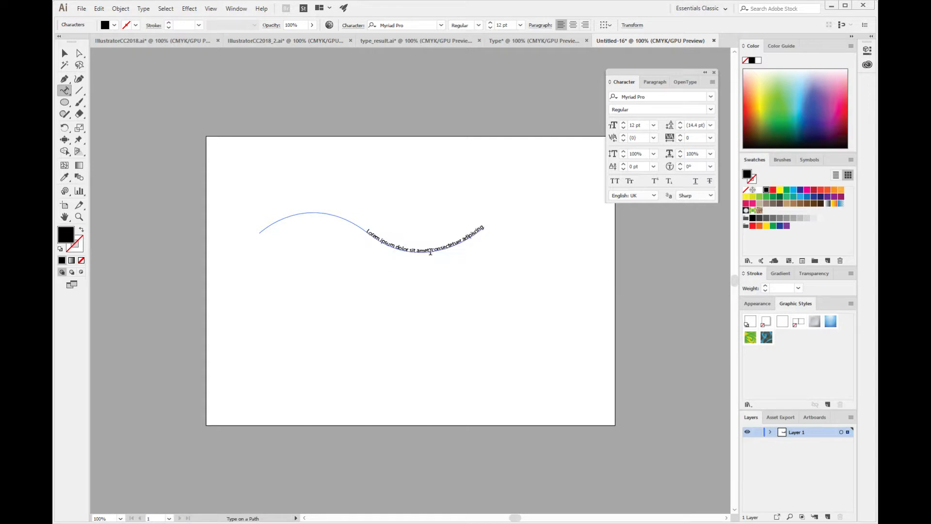
pyautogui.moveTo(429, 251); pyautogui.dragTo(365, 229)
pyautogui.hotkey('ctrl', 'c')
pyautogui.press('ctrl')
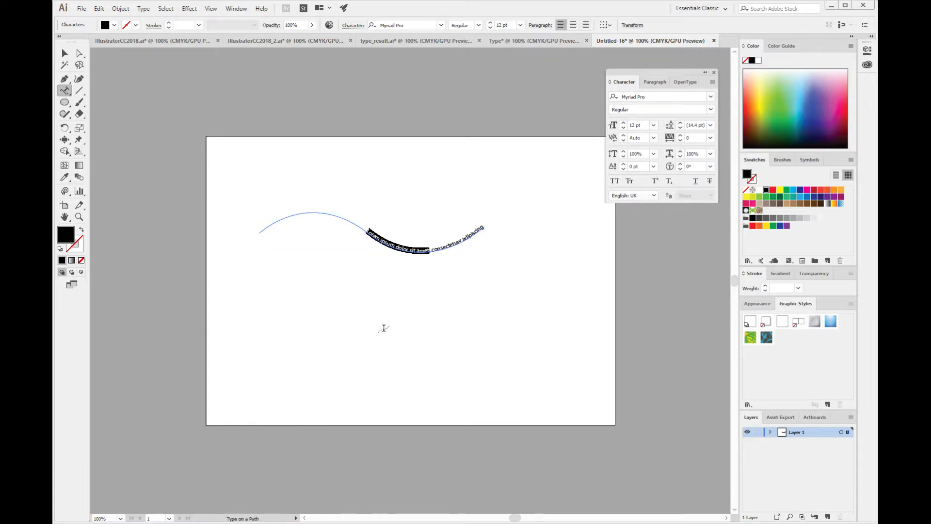
pyautogui.click(367, 231)
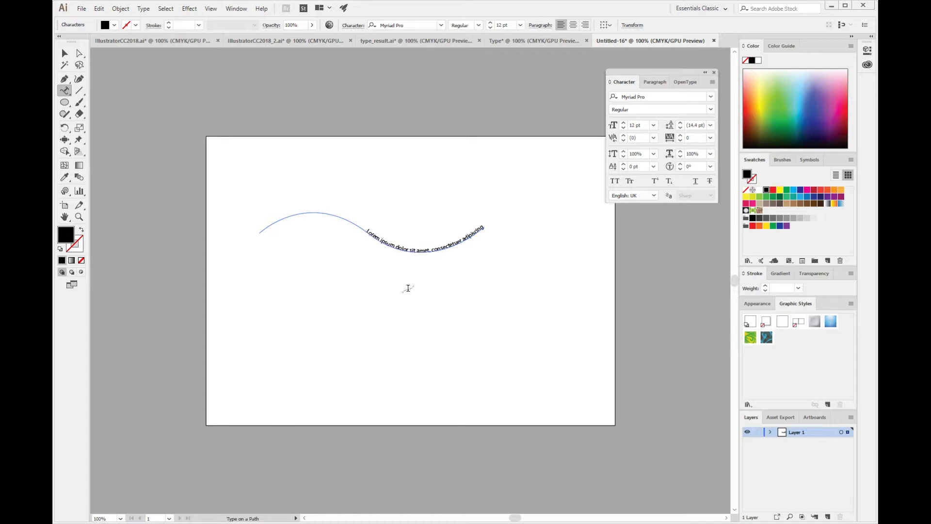
pyautogui.press('Escape')
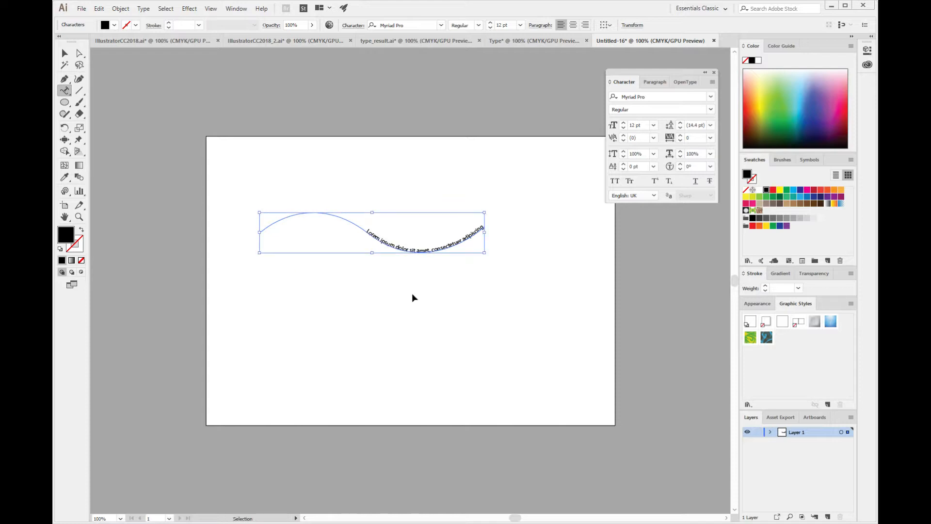
pyautogui.hotkey('ctrl', 'v')
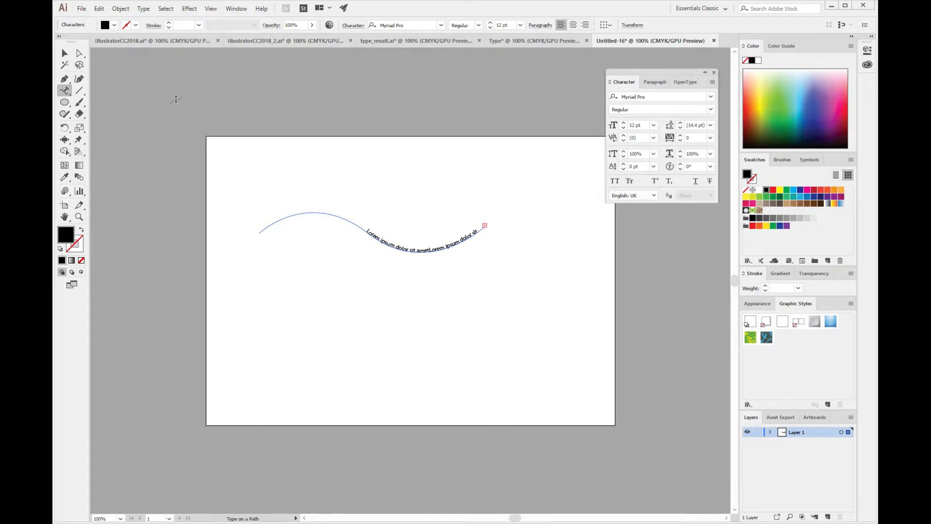
# - Move the text's starting point near the left end of the wave and flip the text to the path's other side
pyautogui.click(65, 53)
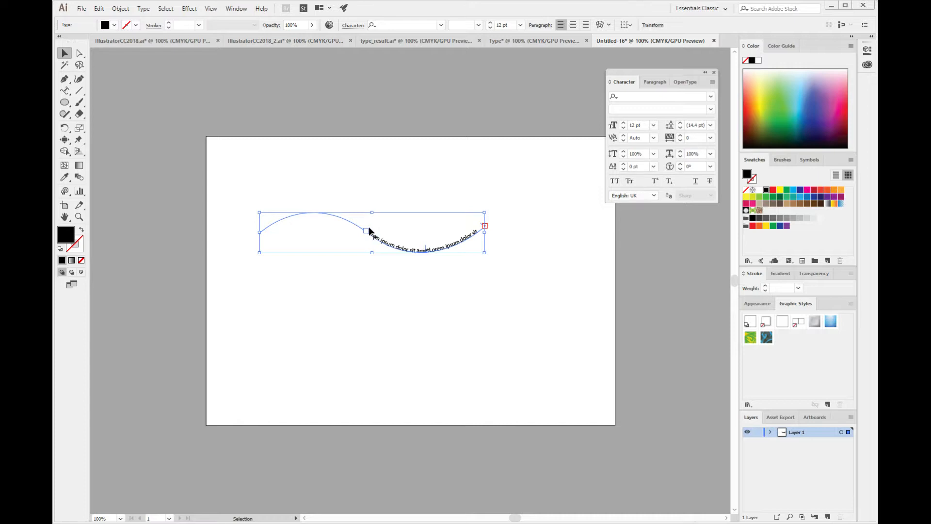
pyautogui.moveTo(369, 230); pyautogui.dragTo(269, 218)
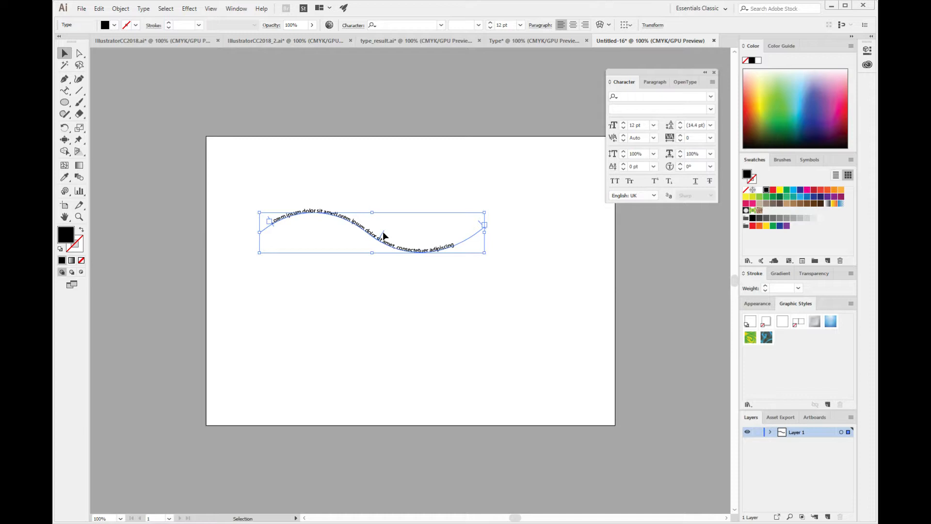
pyautogui.moveTo(383, 233); pyautogui.dragTo(350, 235)
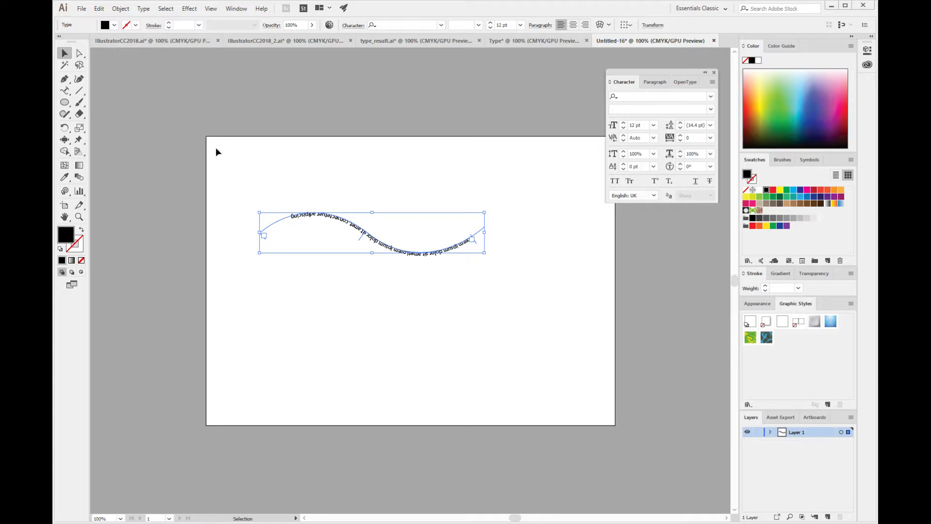
# - Delete the wave-shaped path text from the artboard
pyautogui.moveTo(231, 166); pyautogui.dragTo(507, 343)
pyautogui.press('Delete')
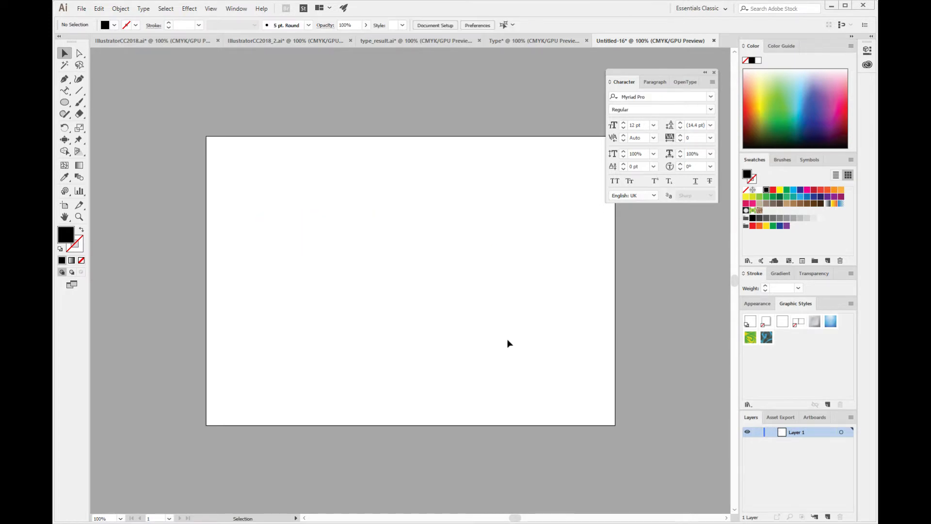
# - Draw a circle about 102 mm in diameter with default fill and stroke and place it near the artboard's center
pyautogui.click(64, 102)
pyautogui.click(60, 249)
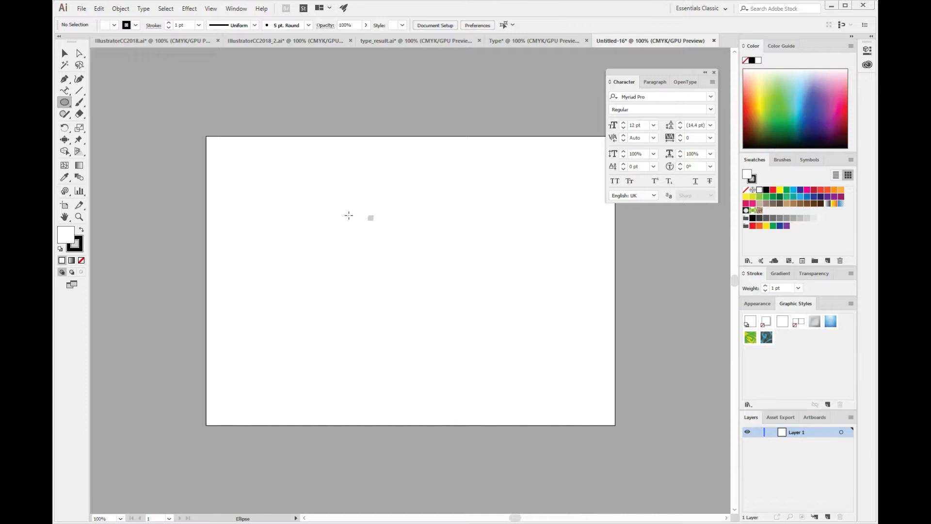
pyautogui.moveTo(348, 214); pyautogui.dragTo(489, 340)
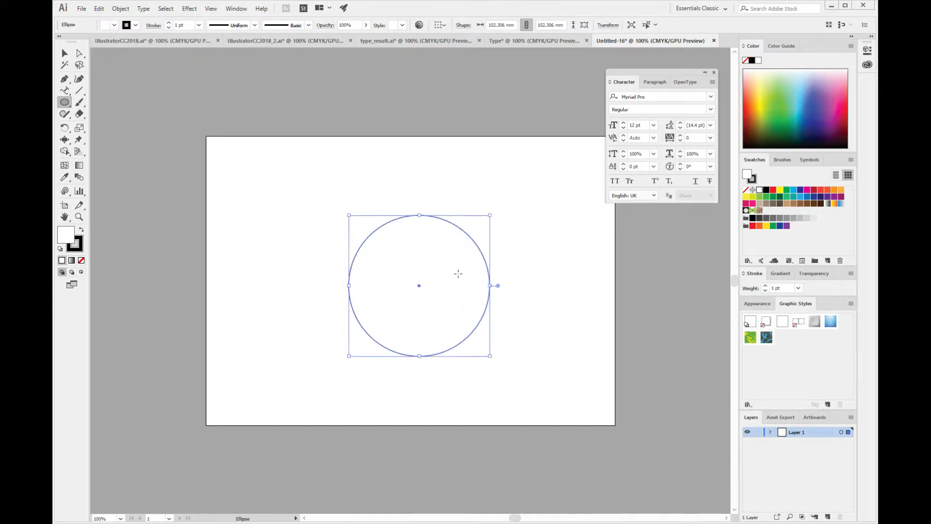
pyautogui.click(64, 54)
pyautogui.moveTo(463, 286); pyautogui.dragTo(447, 275)
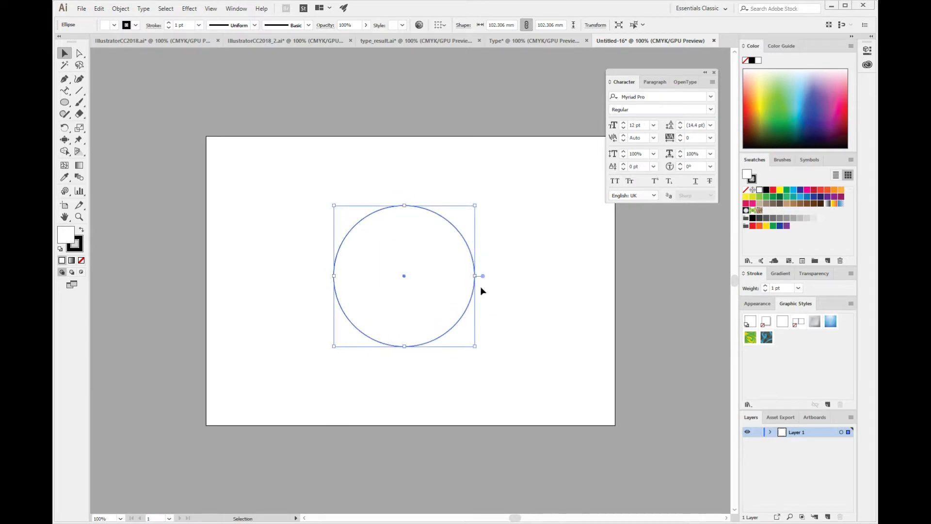
# - Add placeholder type around the circle with the Type on a Path tool, starting at its top anchor point
pyautogui.click(65, 92)
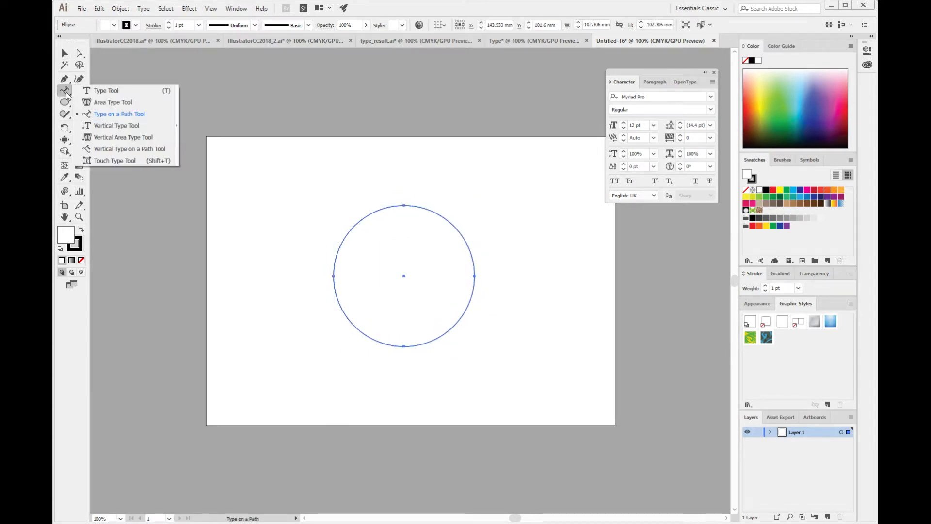
pyautogui.click(101, 115)
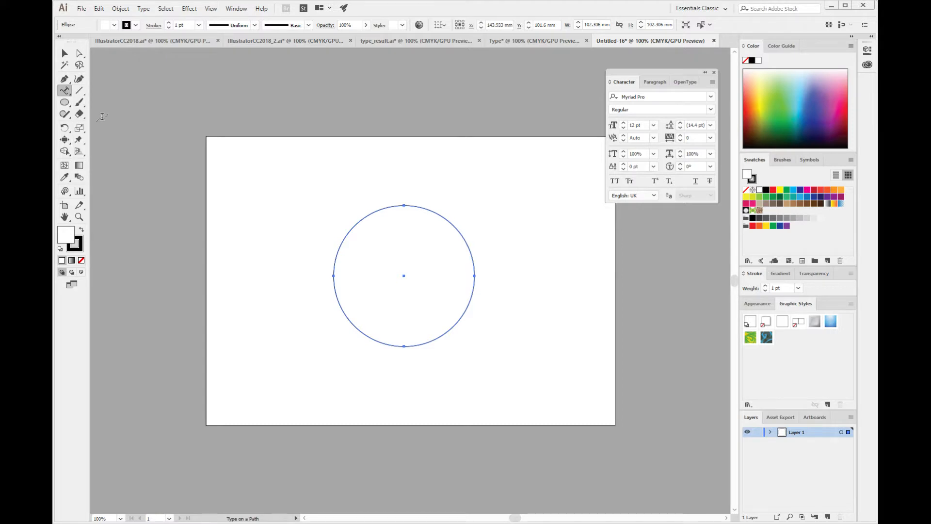
pyautogui.click(404, 205)
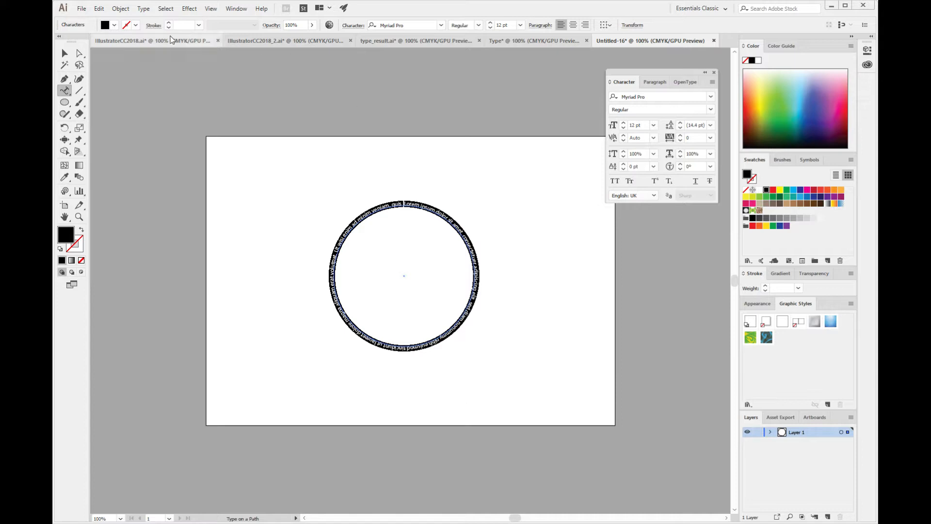
pyautogui.click(66, 54)
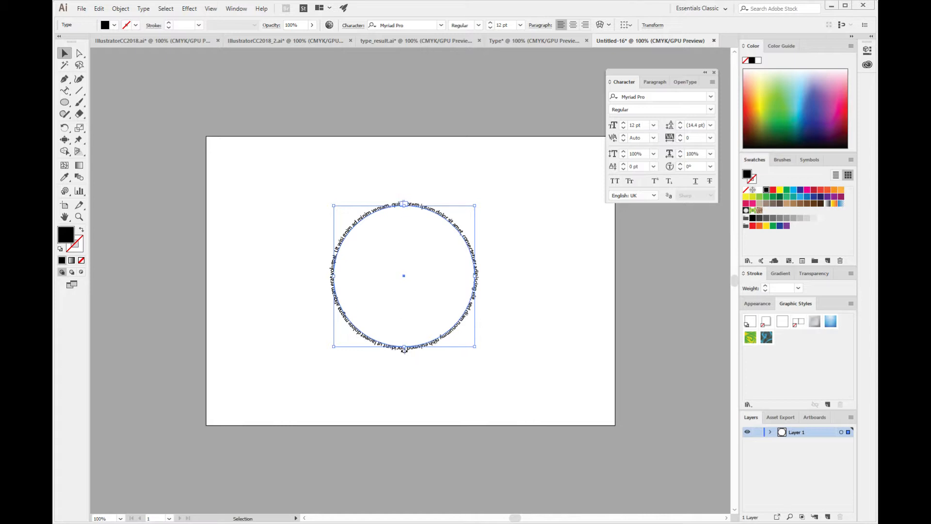
# - Flip the circular text to the inside of the circle, keeping its start at the top and its midpoint at the bottom
pyautogui.moveTo(404, 350)
pyautogui.mouseDown()
pyautogui.moveTo(409, 328)
pyautogui.moveTo(401, 335)
pyautogui.mouseUp()
pyautogui.hotkey('ctrl', 'z')
pyautogui.moveTo(406, 354); pyautogui.dragTo(405, 334)
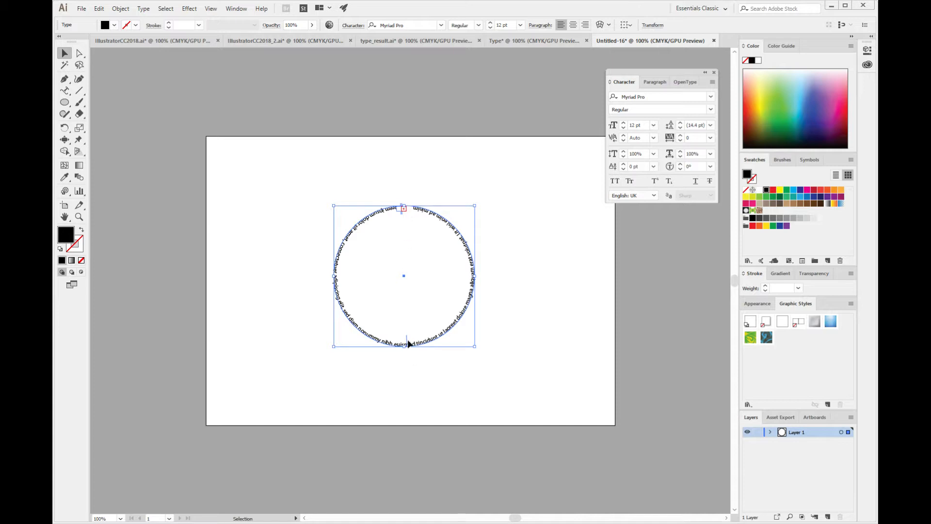
pyautogui.moveTo(407, 340)
pyautogui.mouseDown()
pyautogui.moveTo(418, 335)
pyautogui.moveTo(402, 333)
pyautogui.mouseUp()
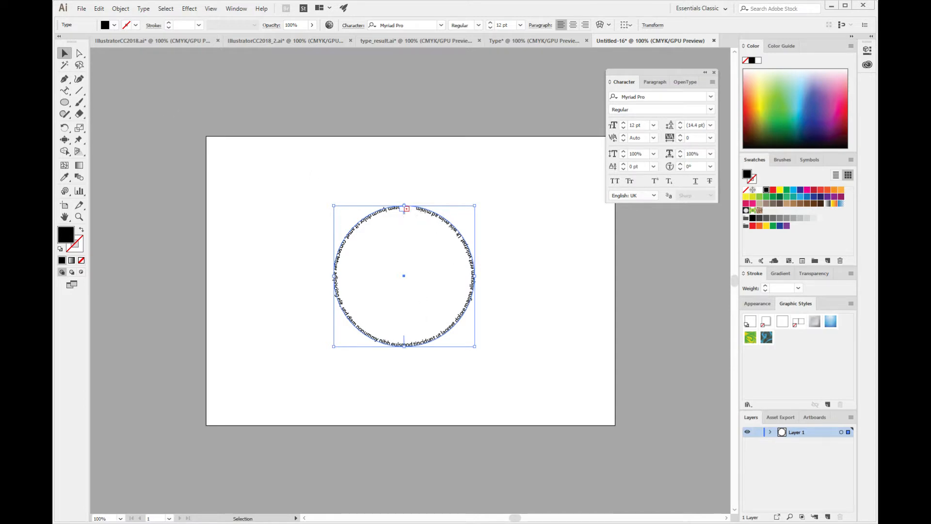
# - Set the font size of the text inside the circle to 11 pt
pyautogui.moveTo(65, 95); pyautogui.dragTo(89, 92)
pyautogui.moveTo(416, 209)
pyautogui.mouseDown()
pyautogui.moveTo(469, 265)
pyautogui.moveTo(412, 335)
pyautogui.moveTo(362, 273)
pyautogui.moveTo(417, 205)
pyautogui.moveTo(403, 209)
pyautogui.mouseUp()
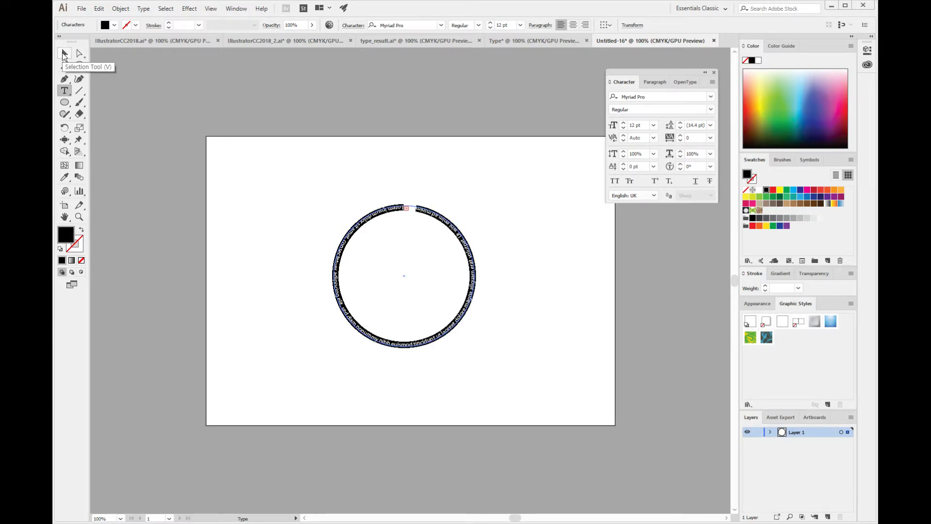
pyautogui.click(64, 53)
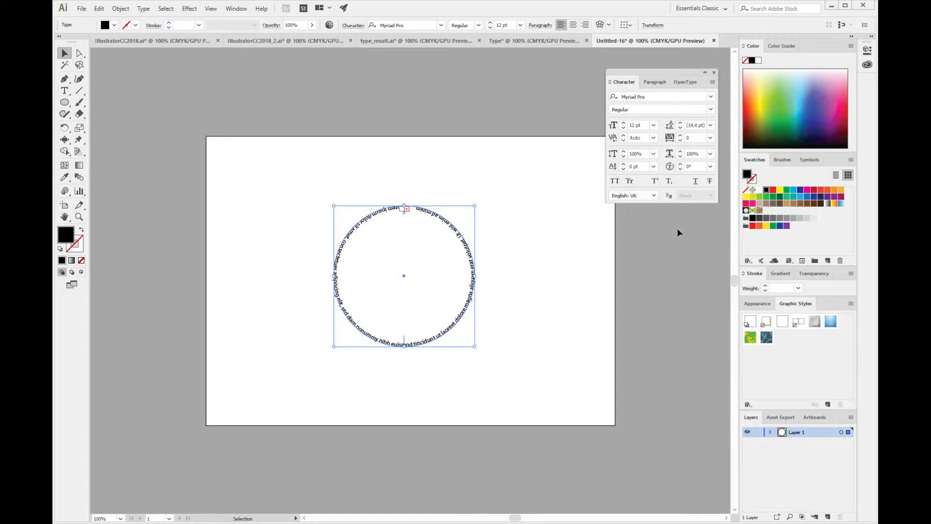
pyautogui.click(613, 126)
pyautogui.write('11')
pyautogui.press('Return')
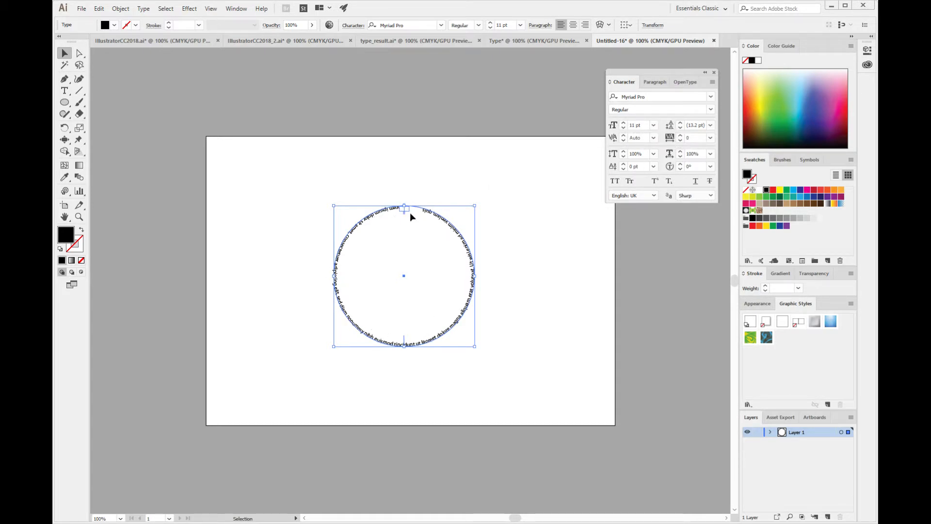
# - Set the font size of the text inside the circle to 14 pt
pyautogui.click(641, 125)
pyautogui.write('14')
pyautogui.press('Return')
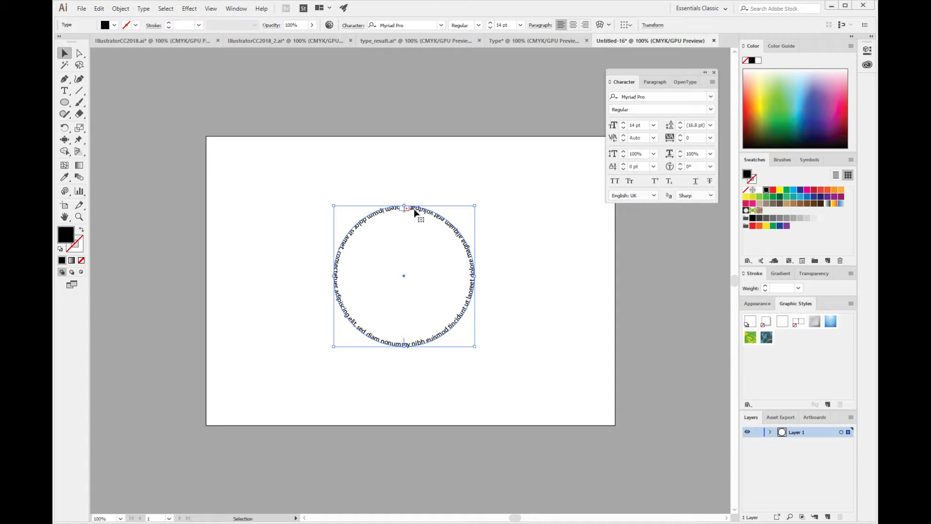
# - Set the tracking of the text inside the circle to -100 and deselect it
pyautogui.click(711, 138)
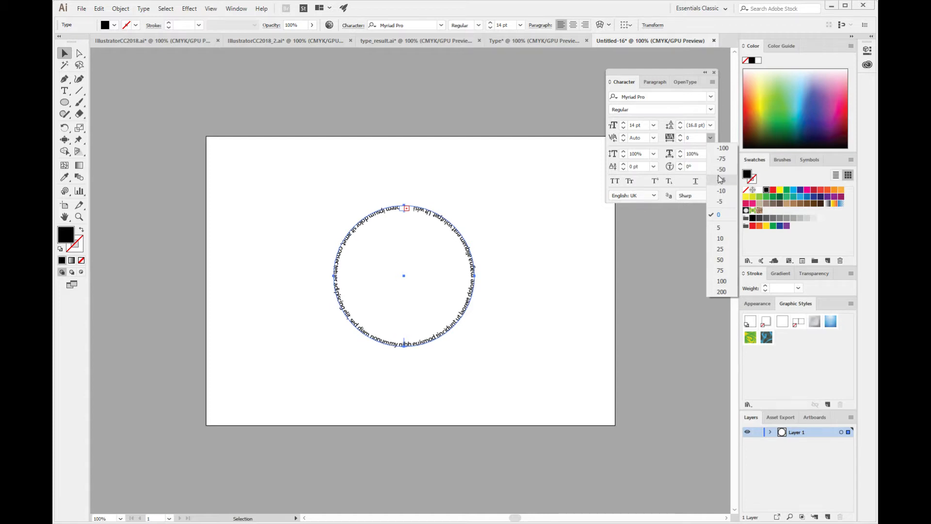
pyautogui.click(722, 149)
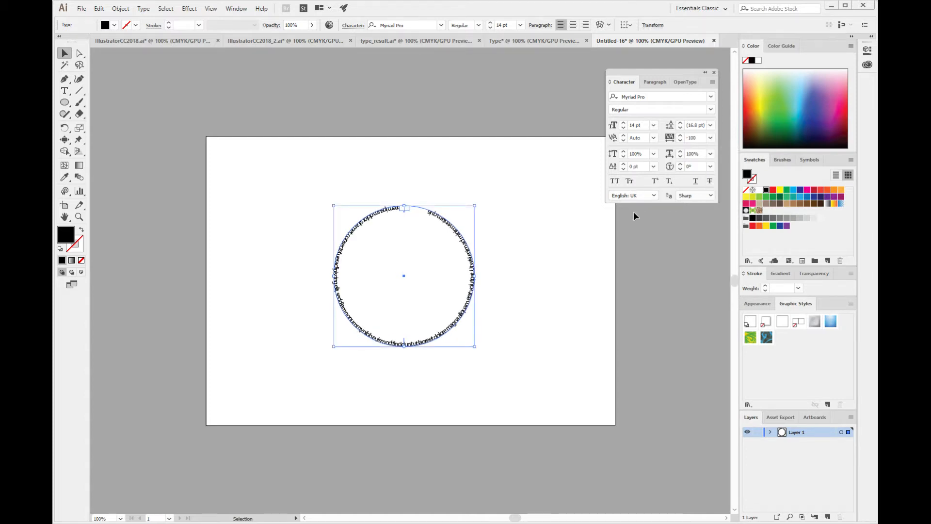
pyautogui.click(518, 348)
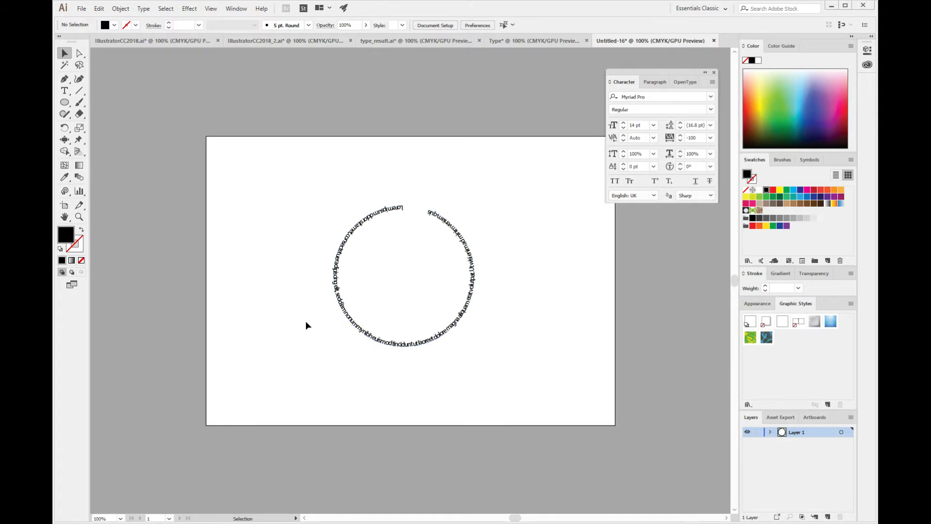
# - Delete the circular text and switch to the Type document with the shopping illustrations
pyautogui.click(334, 265)
pyautogui.press('Delete')
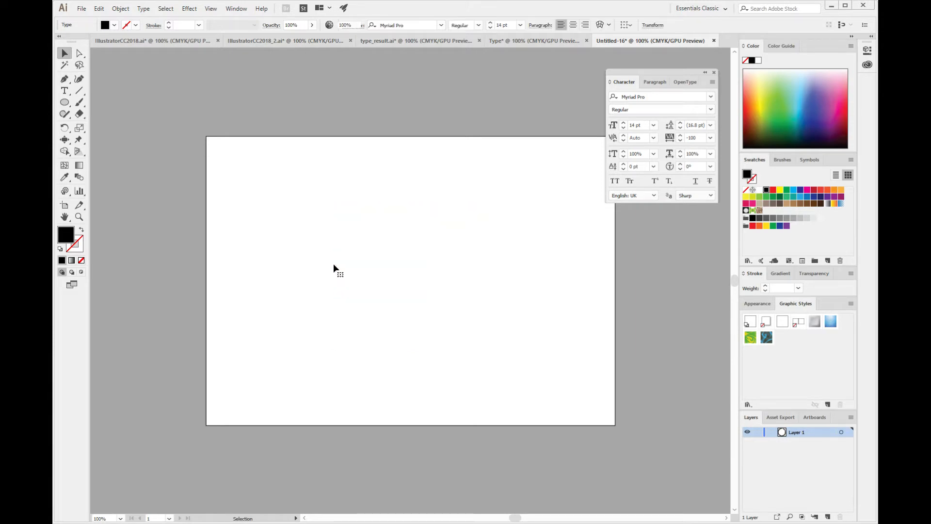
pyautogui.click(533, 41)
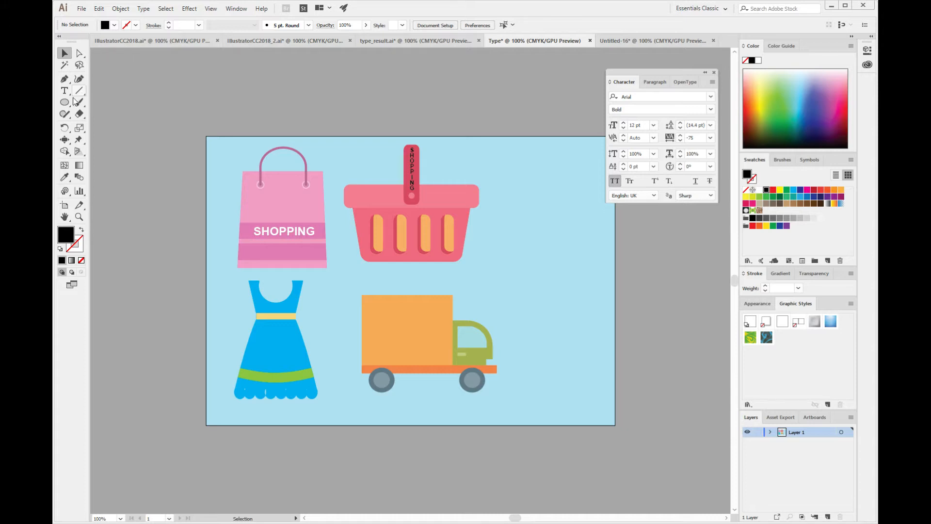
# - Draw an open curved path about 51 mm wide along the dress's green hem band with the Pen tool
pyautogui.click(66, 79)
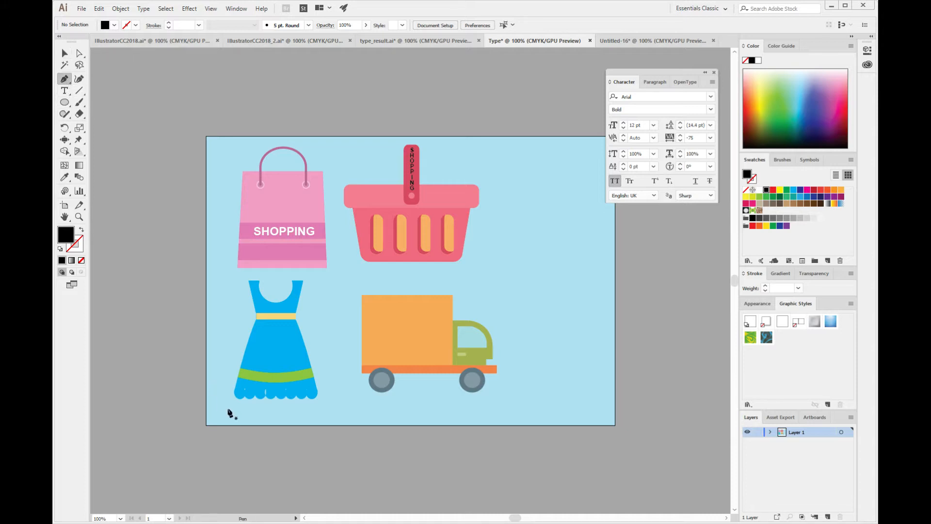
pyautogui.click(239, 376)
pyautogui.click(312, 375)
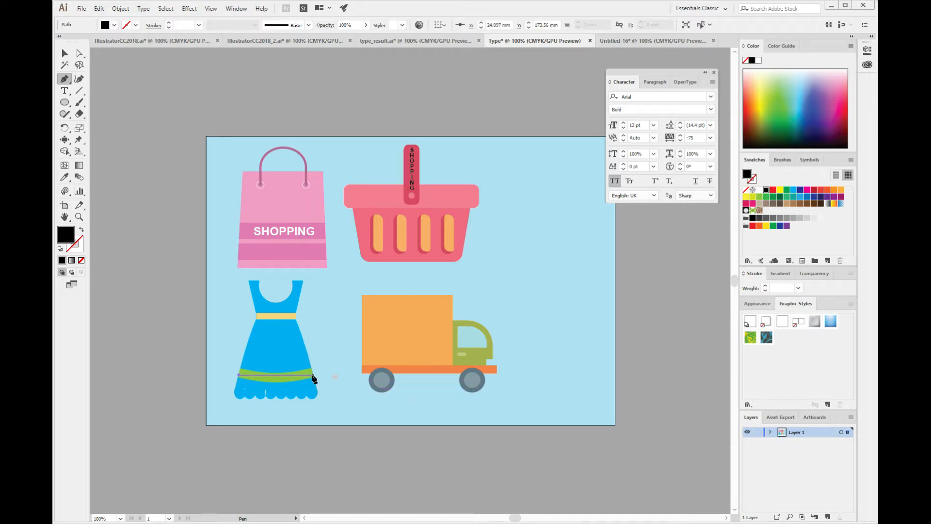
pyautogui.moveTo(311, 376); pyautogui.dragTo(344, 362)
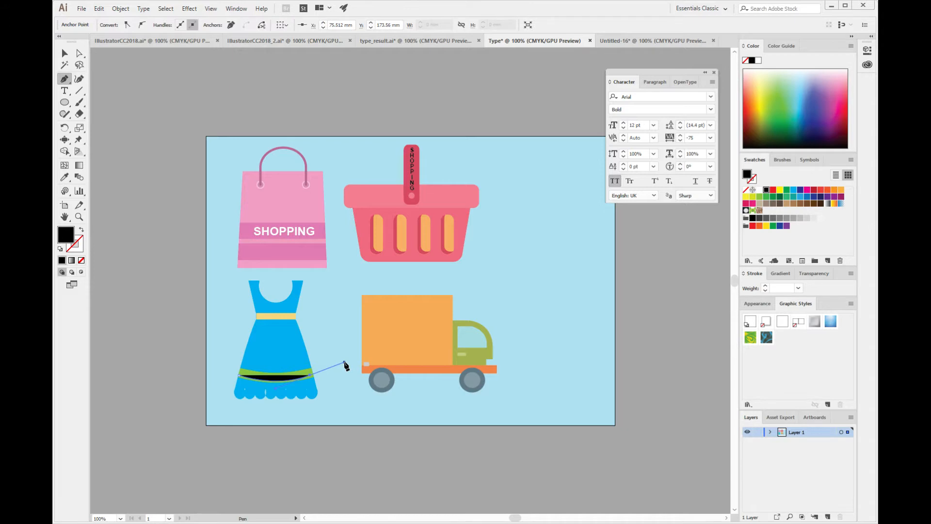
pyautogui.press('ctrl')
pyautogui.keyDown('ctrl'); pyautogui.click(343, 384); pyautogui.keyUp('ctrl')
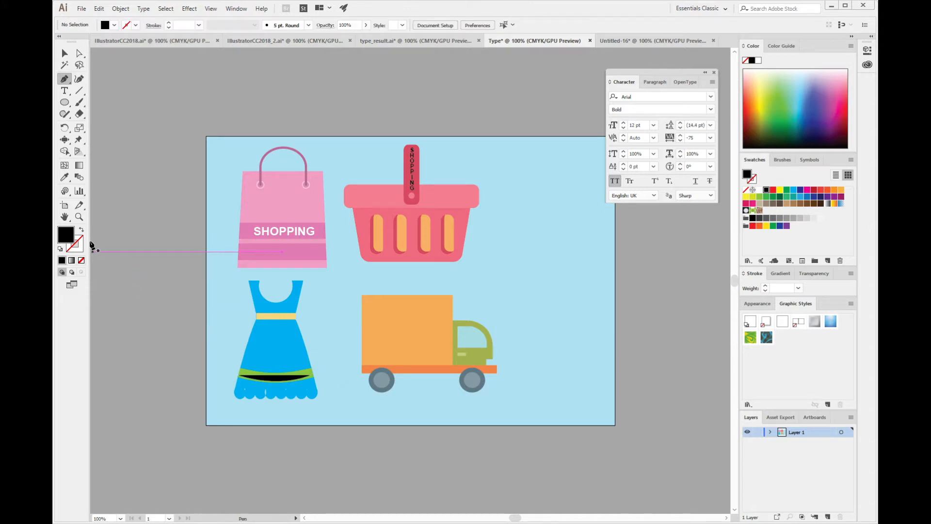
# - Swap the hem path's fill and stroke so it has no fill and a 1 pt black stroke
pyautogui.click(82, 230)
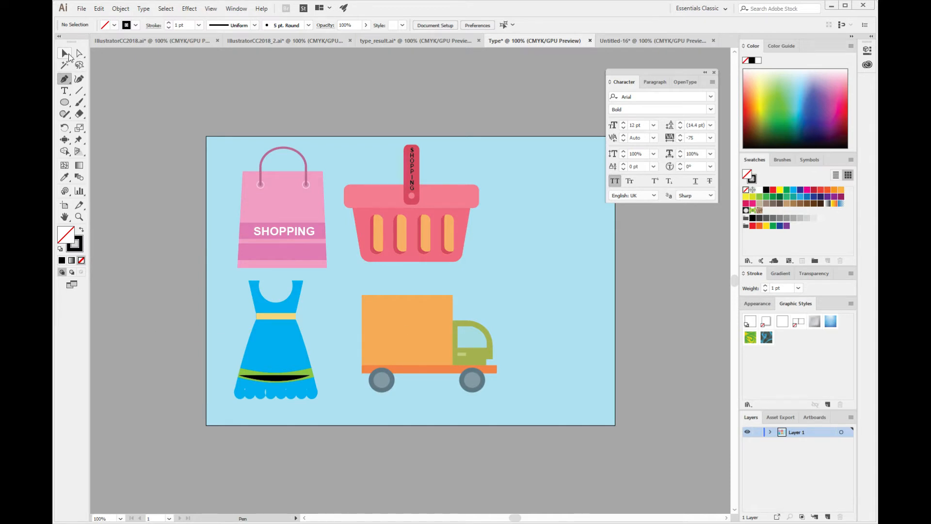
pyautogui.press('v')
pyautogui.click(279, 385)
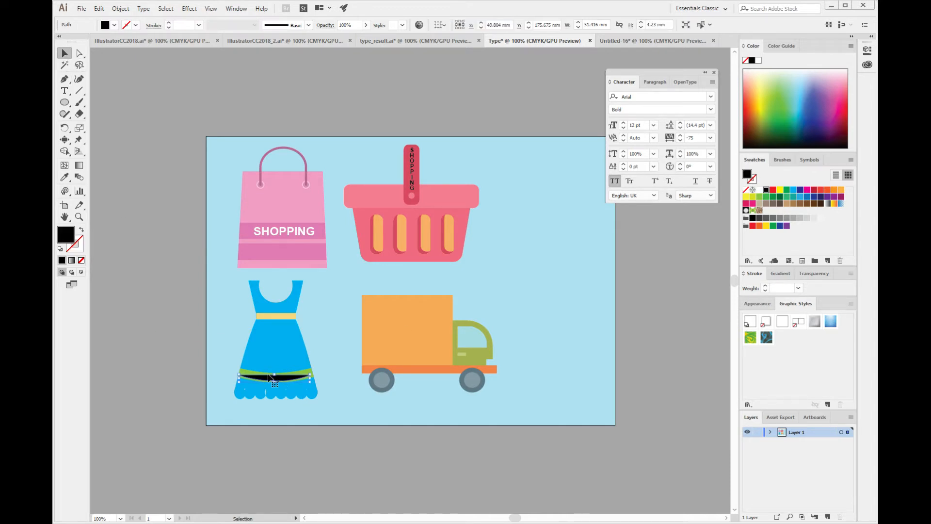
pyautogui.click(82, 231)
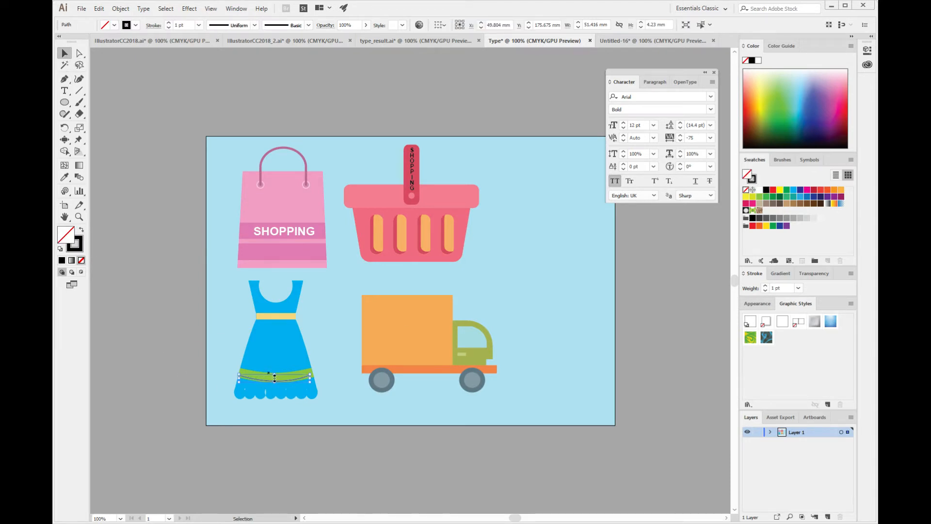
# - Add the text SHOPPING along the curved hem path with the Type on a Path tool, replacing the placeholder text
pyautogui.click(62, 92)
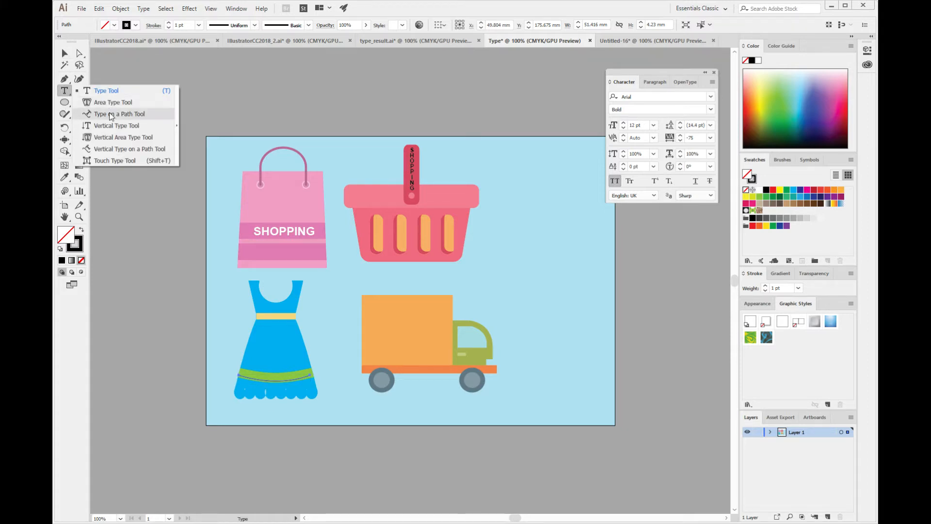
pyautogui.click(111, 114)
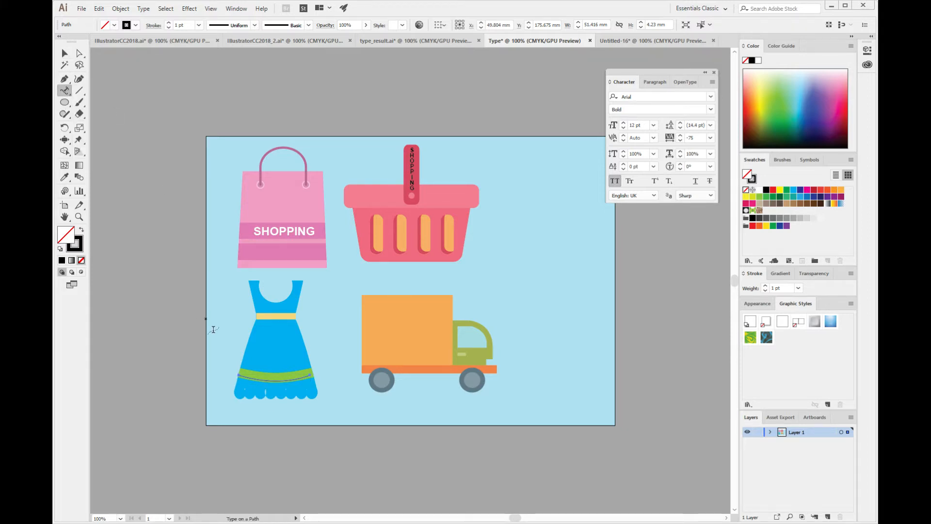
pyautogui.click(243, 374)
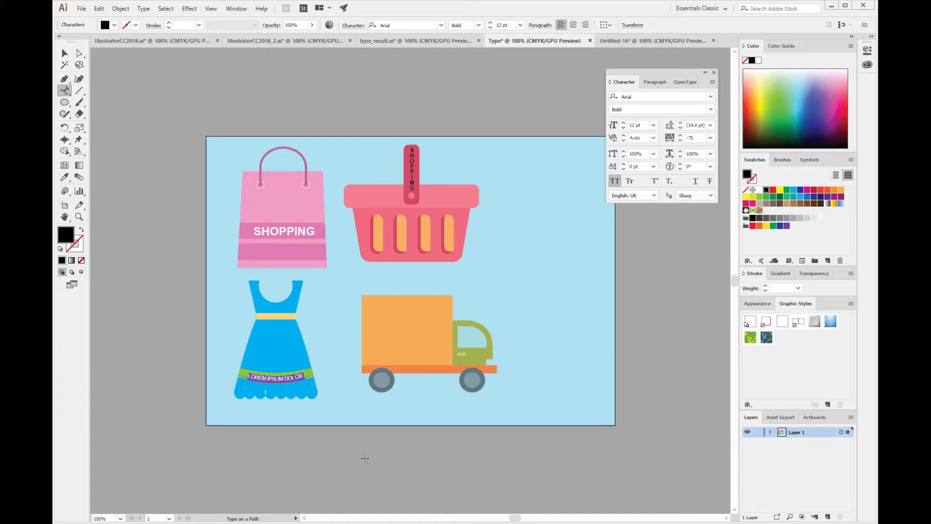
pyautogui.press('BackSpace')
pyautogui.write('SHOPPING')
# - Set the hem's SHOPPING text to a tracking of 200 and a font size of 18 pt
pyautogui.moveTo(276, 380); pyautogui.dragTo(247, 376)
pyautogui.click(710, 137)
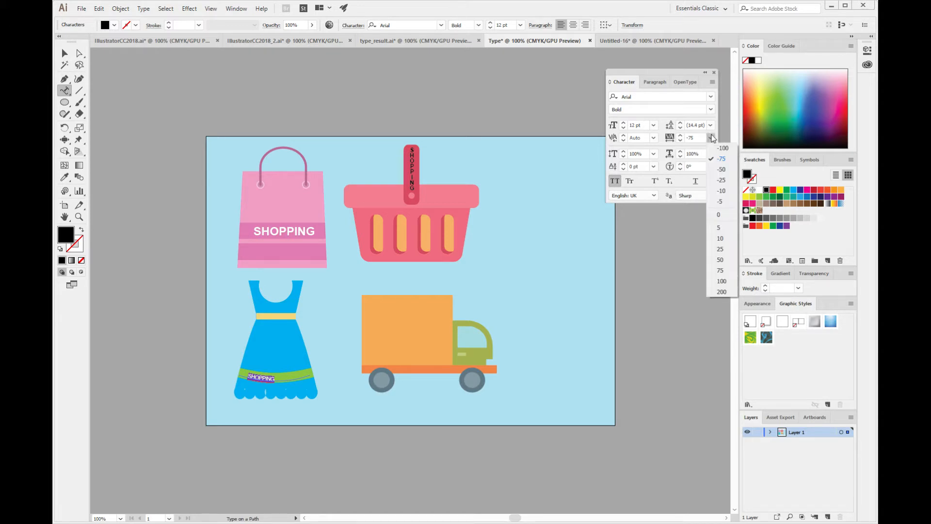
pyautogui.click(717, 293)
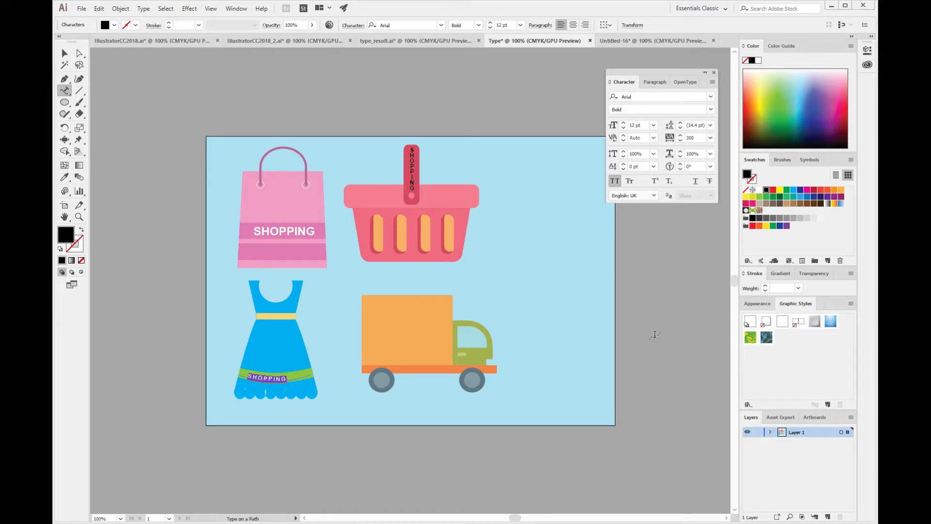
pyautogui.click(653, 125)
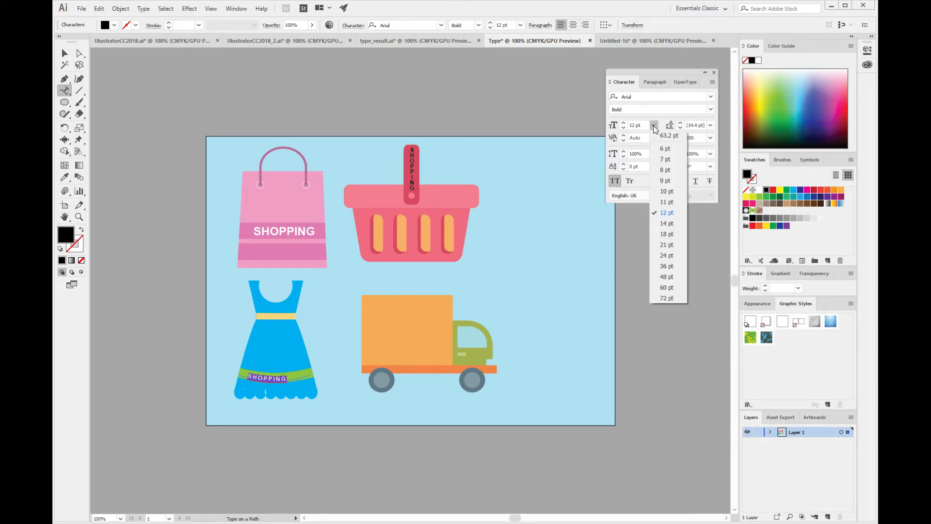
pyautogui.click(671, 234)
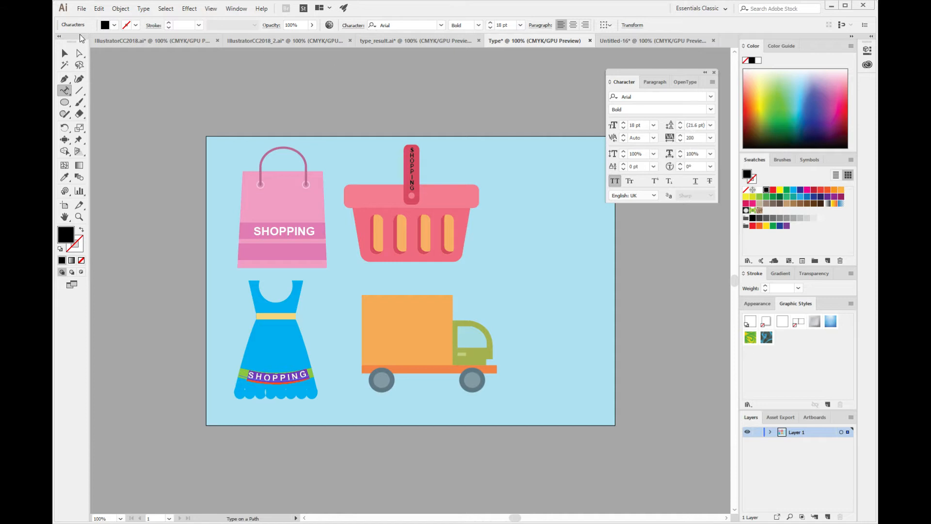
# - Fill the SHOPPING text on the dress hem with white and deselect it
pyautogui.press('Escape')
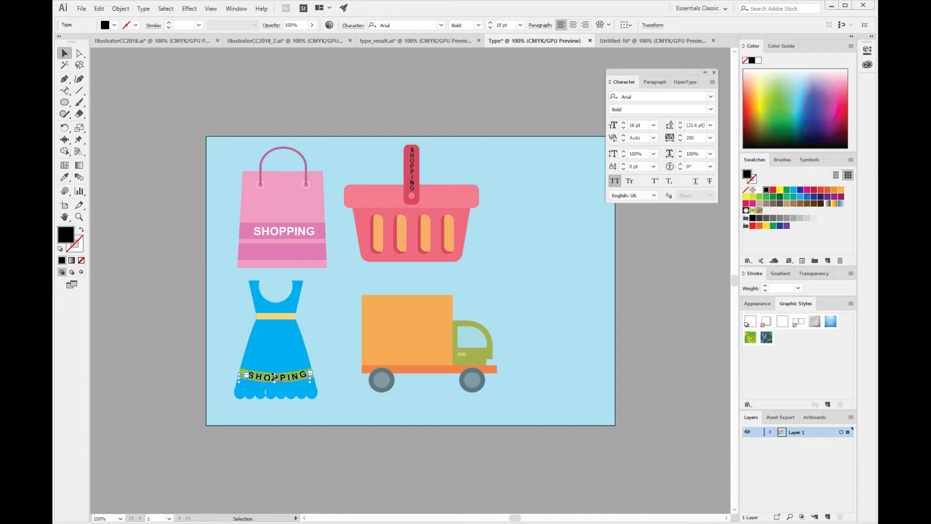
pyautogui.click(759, 191)
pyautogui.click(342, 470)
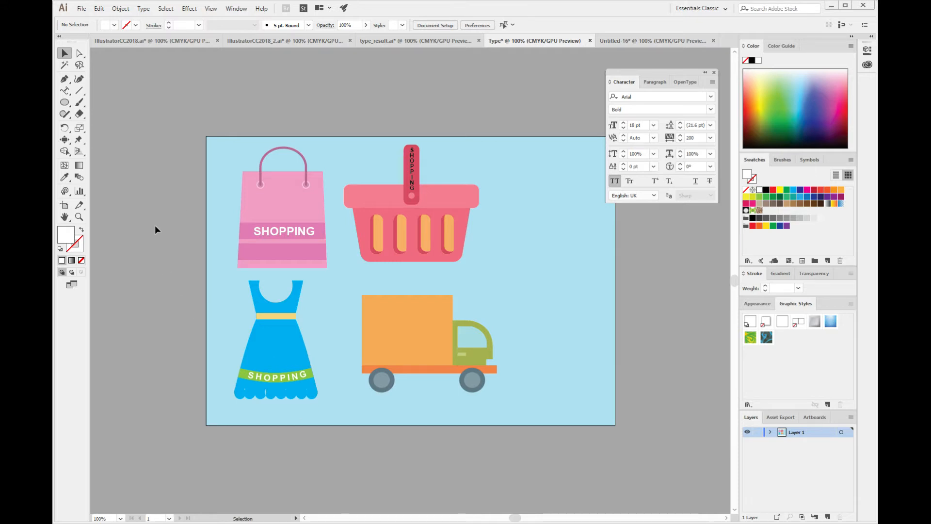
# - In the Untitled-16 document, draw an ellipse about 82.5 × 85.4 mm and apply the default white fill and black stroke
pyautogui.click(618, 40)
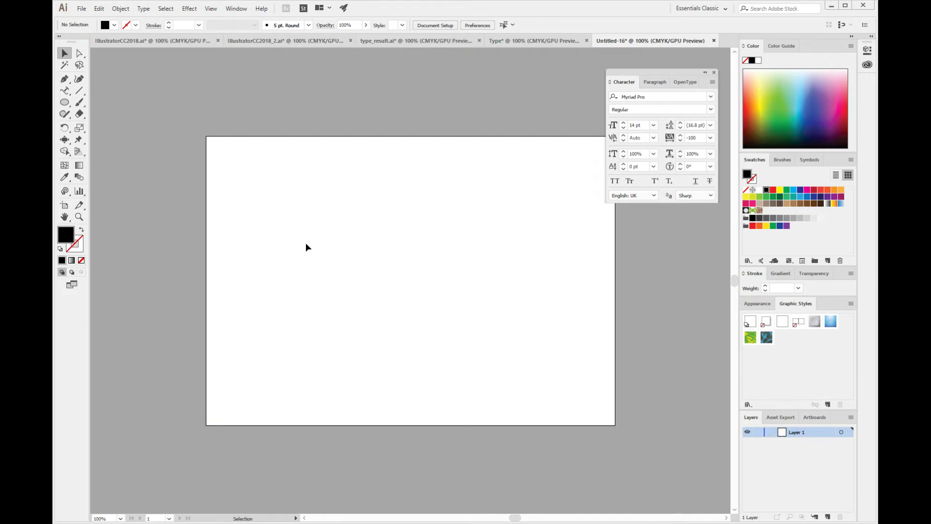
pyautogui.click(65, 102)
pyautogui.moveTo(326, 215)
pyautogui.mouseDown()
pyautogui.moveTo(377, 282)
pyautogui.moveTo(450, 334)
pyautogui.moveTo(439, 331)
pyautogui.mouseUp()
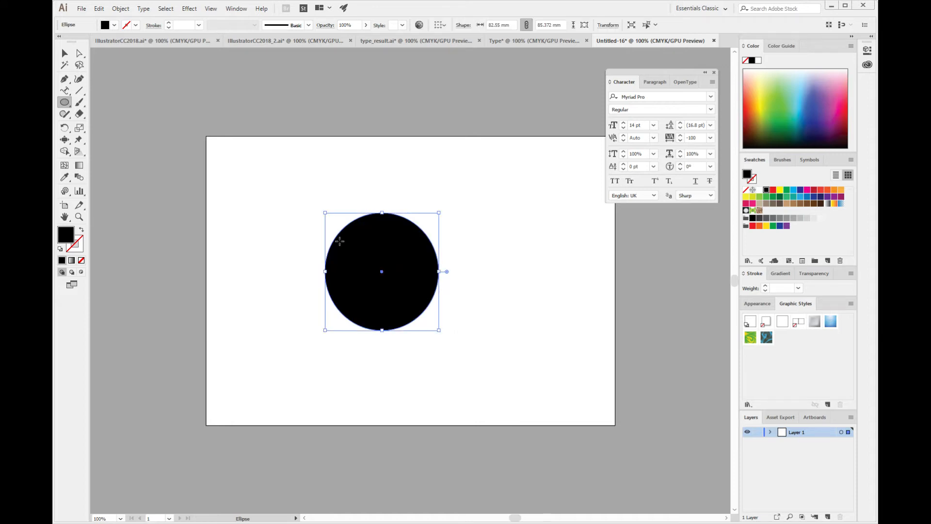
pyautogui.click(60, 249)
# - Fill the ellipse with placeholder text using the Area Type tool, then deselect it
pyautogui.click(65, 91)
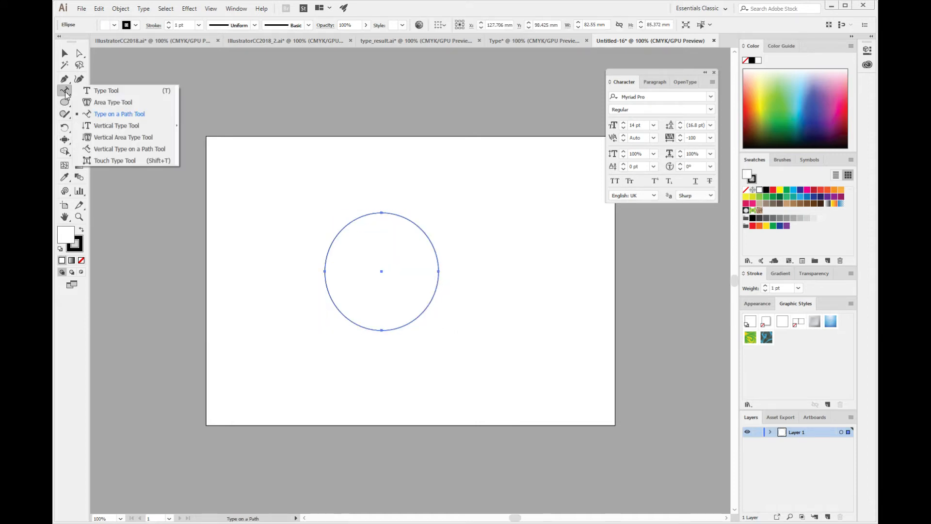
pyautogui.click(96, 102)
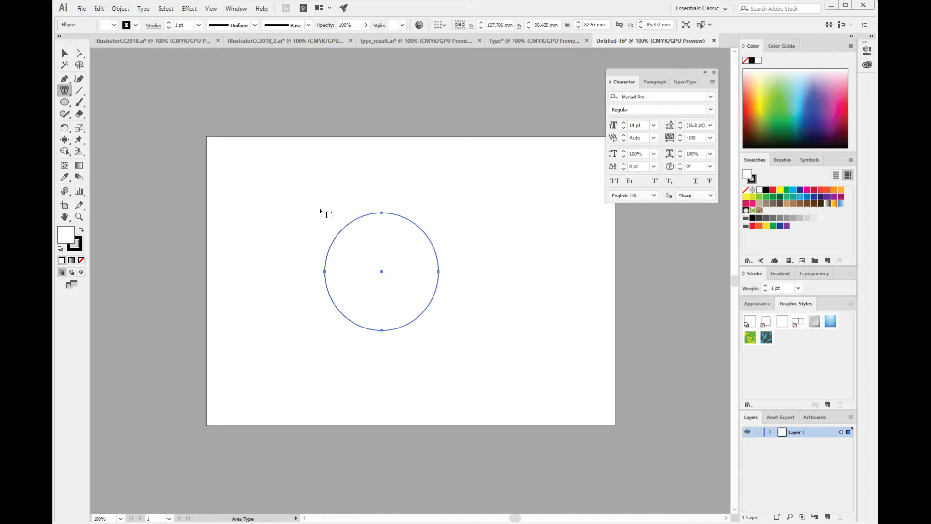
pyautogui.click(373, 215)
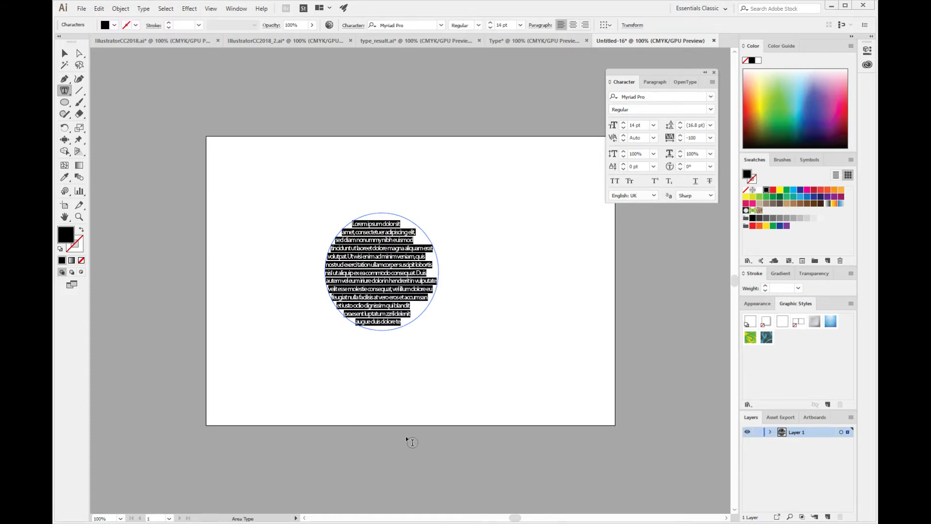
pyautogui.click(65, 53)
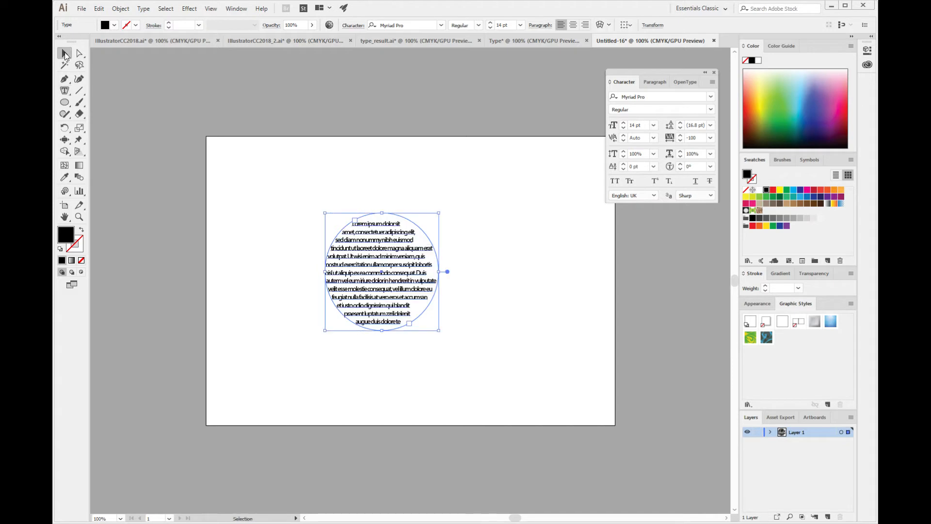
pyautogui.click(522, 328)
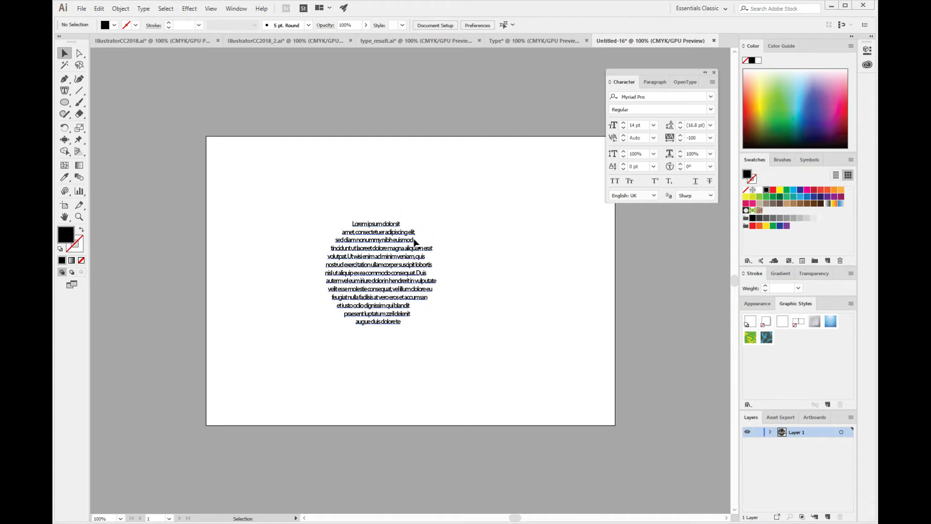
# - Justify the text inside the ellipse with its last line aligned center
pyautogui.click(381, 228)
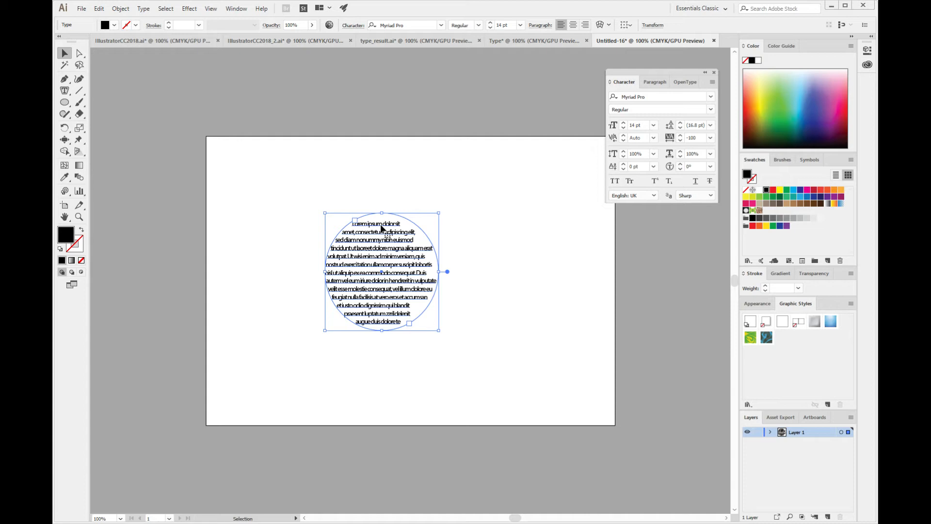
pyautogui.click(664, 83)
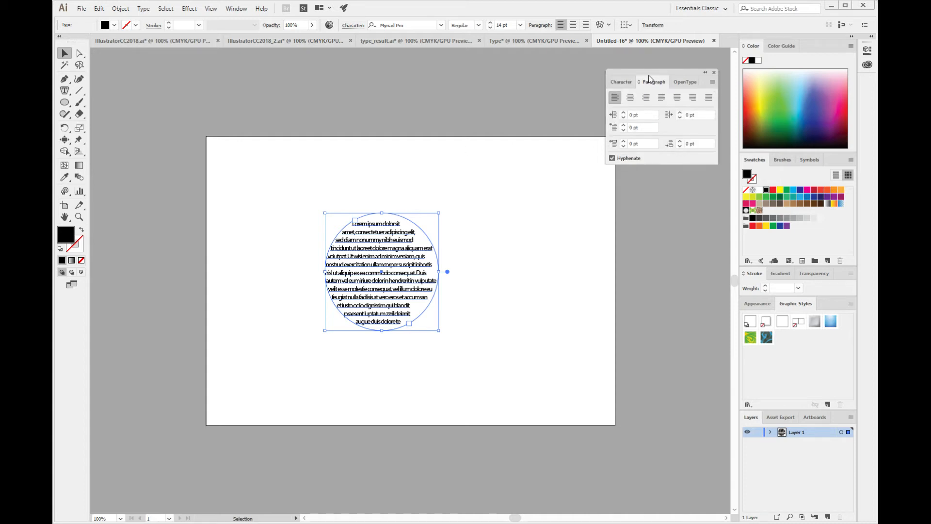
pyautogui.click(677, 98)
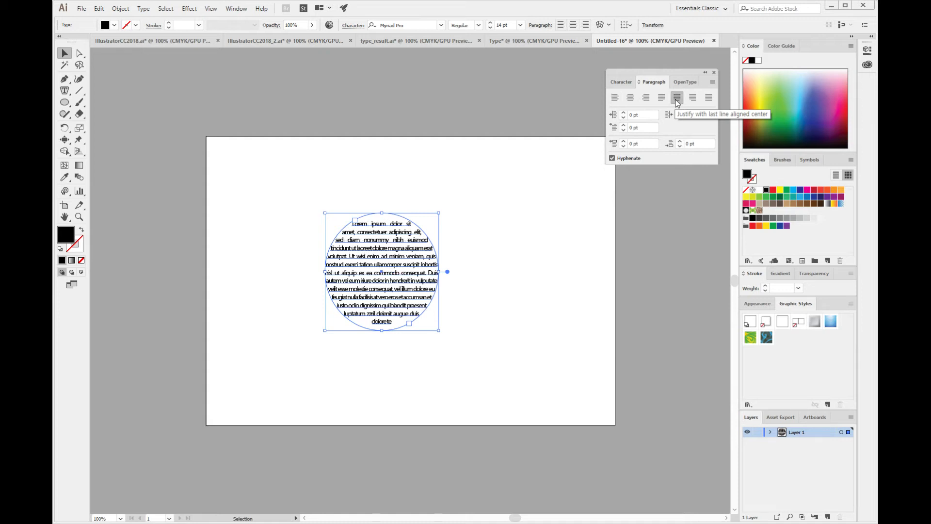
pyautogui.click(529, 369)
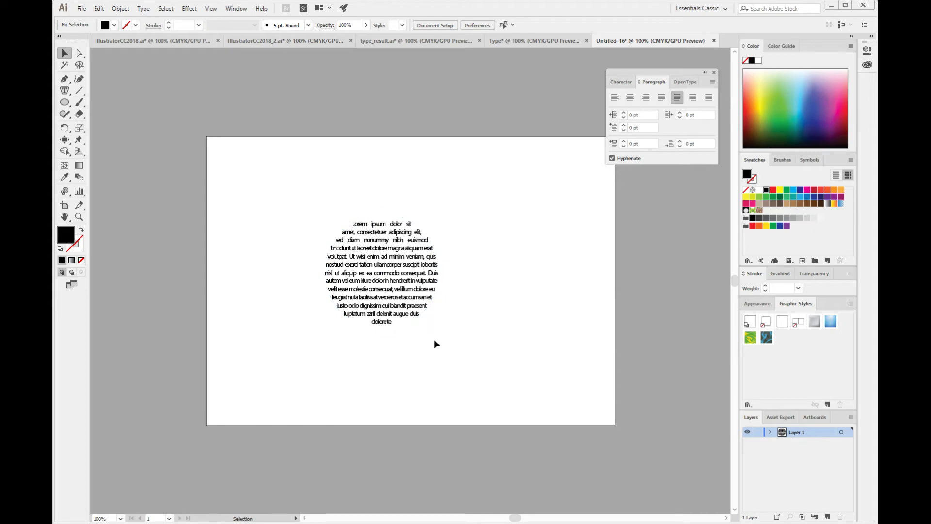
# - Copy the word "dolor" from the first line of the circular placeholder text and place the text cursor right after it
pyautogui.click(416, 270)
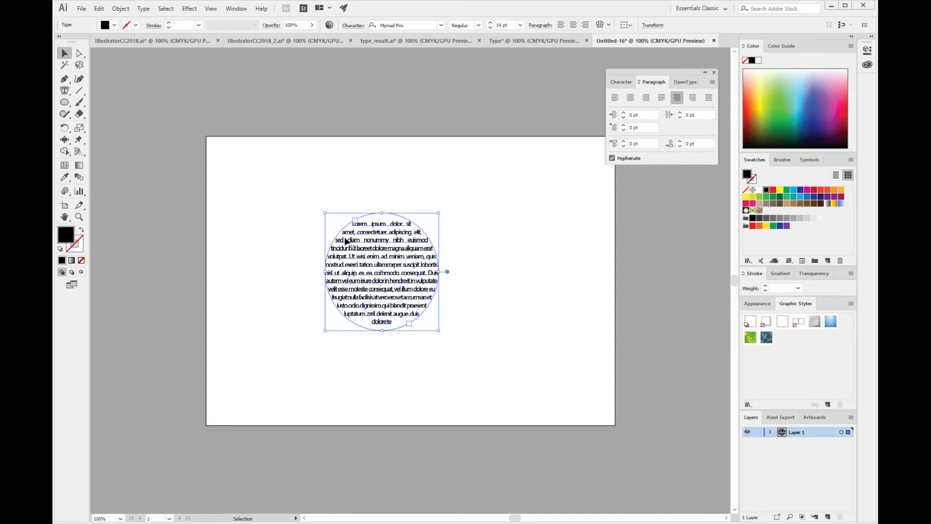
pyautogui.doubleClick(383, 227)
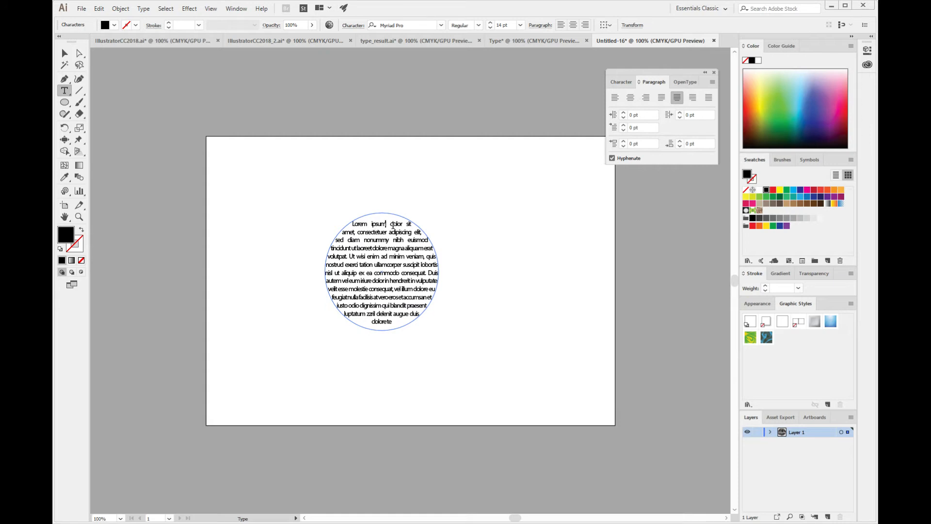
pyautogui.moveTo(404, 224); pyautogui.dragTo(390, 224)
pyautogui.hotkey('ctrl', 'c')
pyautogui.press('ctrl')
pyautogui.click(403, 224)
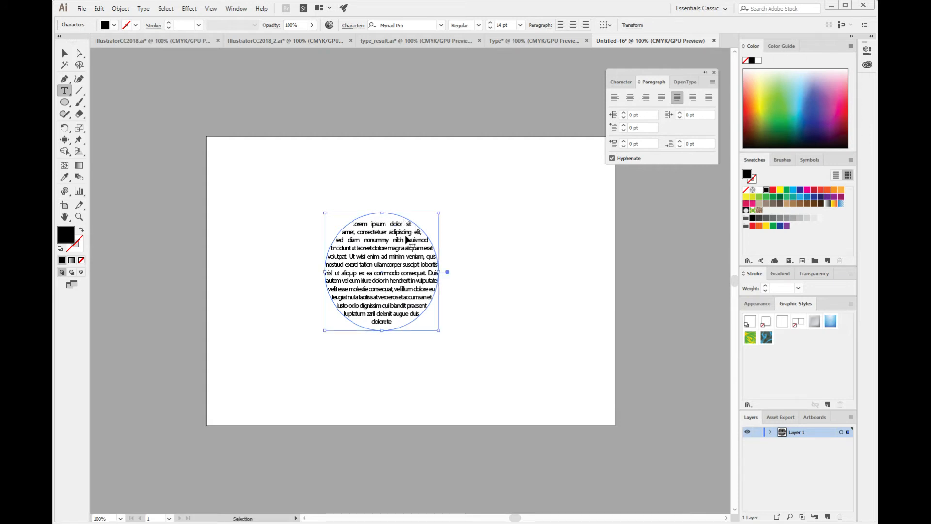
# - Paste the copied word repeatedly into the circular text until it overflows its area, and deselect the text
pyautogui.hotkey('ctrl', 'v')
pyautogui.hotkey('ctrl', 'v')
pyautogui.hotkey('ctrl', 'v')
pyautogui.hotkey('ctrl', 'v')
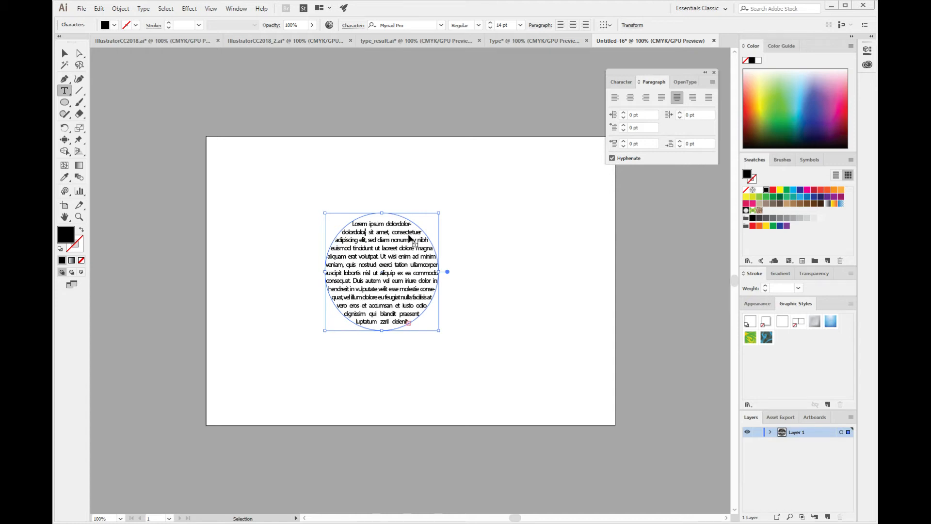
pyautogui.hotkey('ctrl', 'v')
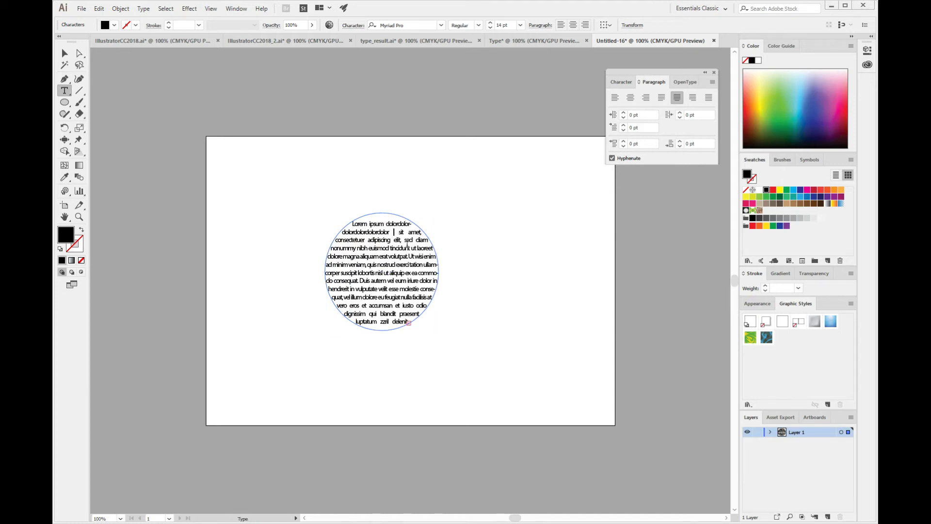
pyautogui.hotkey('ctrl', 'v')
pyautogui.hotkey('ctrl', 'v')
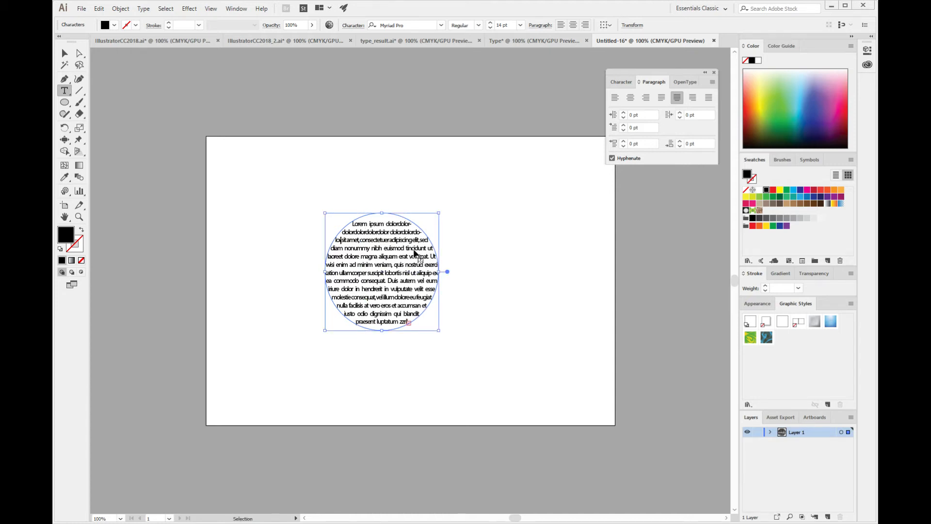
pyautogui.hotkey('ctrl', 'v')
pyautogui.hotkey('ctrl', 'v')
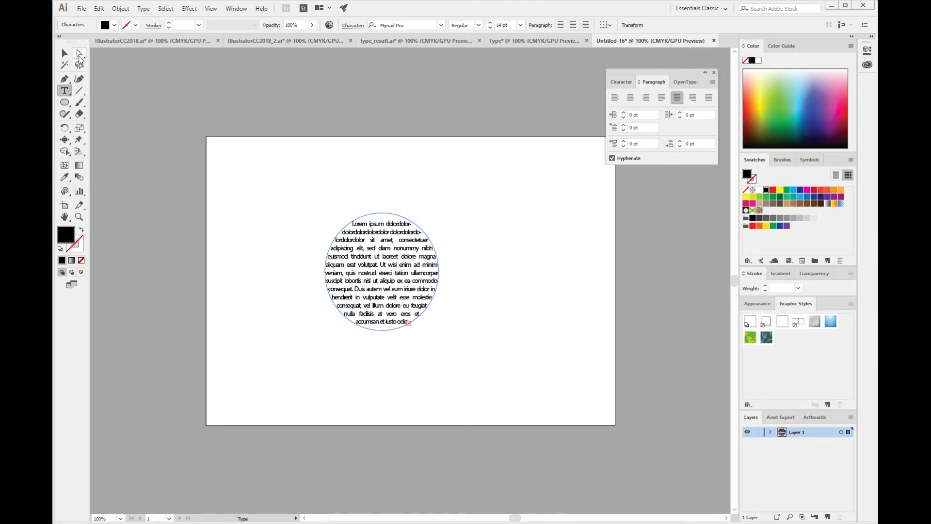
pyautogui.click(418, 239)
pyautogui.click(65, 53)
pyautogui.click(283, 292)
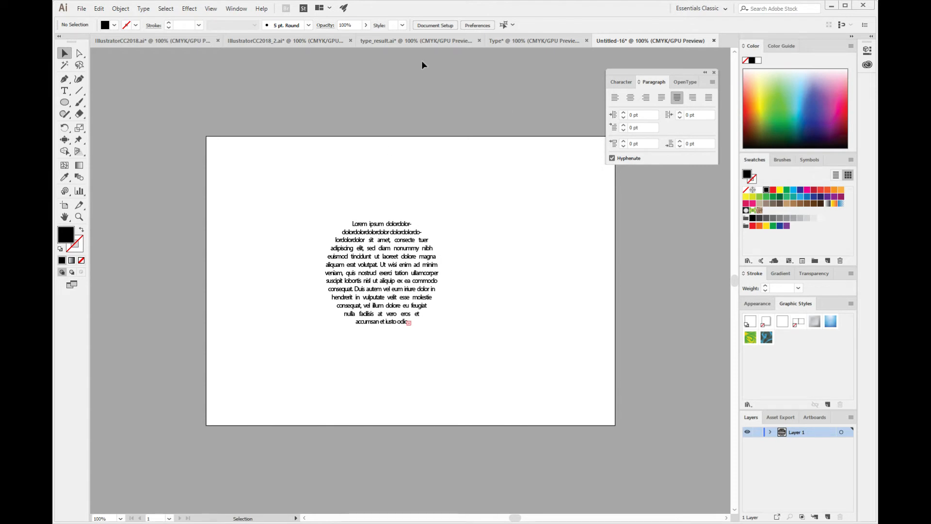
# - In the Type document, draw a white rectangle about 40.9 × 30.2 mm on the truck's orange cargo box
pyautogui.click(405, 40)
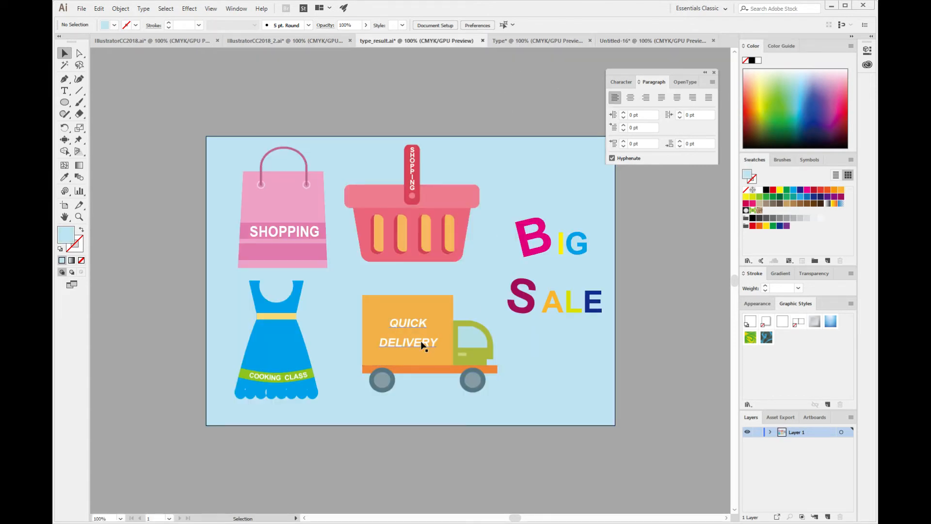
pyautogui.click(514, 42)
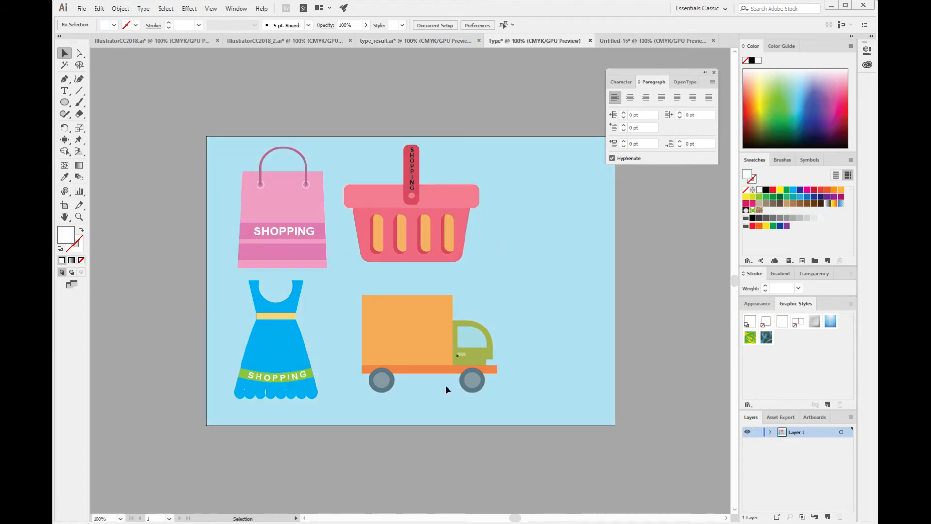
pyautogui.moveTo(67, 104); pyautogui.dragTo(94, 102)
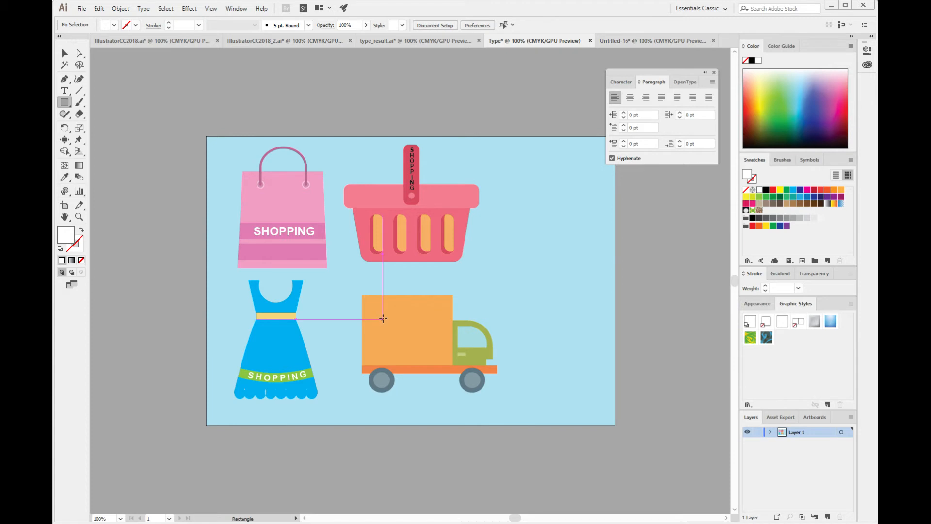
pyautogui.moveTo(381, 313); pyautogui.dragTo(435, 352)
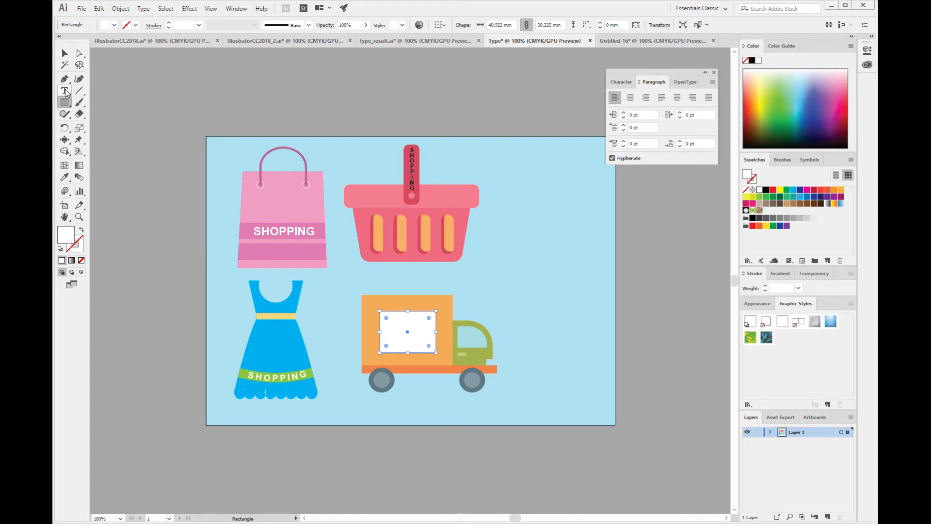
# - Fill the rectangle on the truck with placeholder text using the Area Type tool, and deselect it
pyautogui.moveTo(64, 90); pyautogui.dragTo(105, 102)
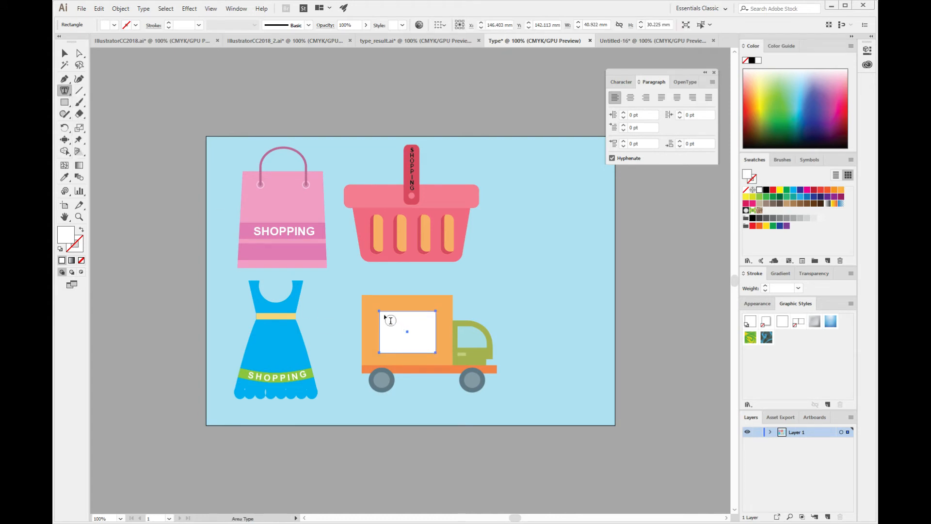
pyautogui.click(390, 321)
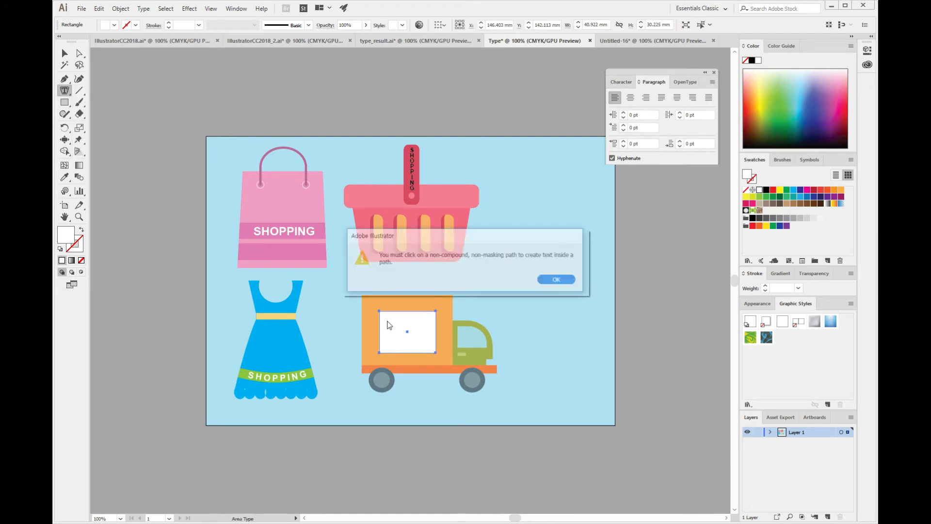
pyautogui.click(568, 280)
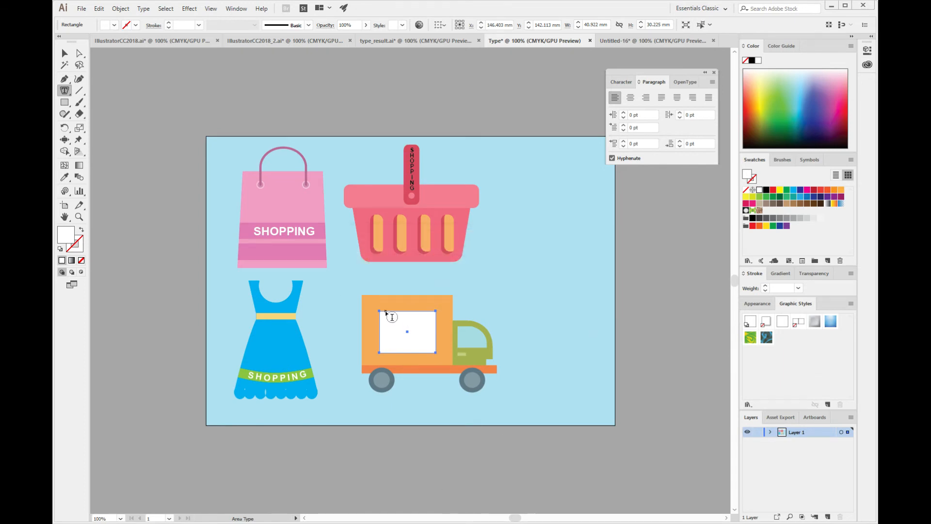
pyautogui.click(391, 316)
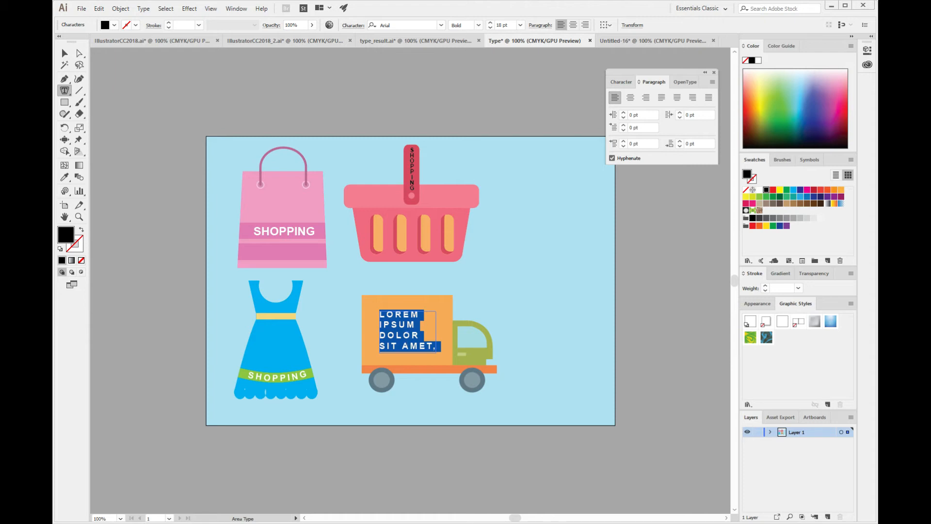
pyautogui.click(65, 53)
pyautogui.click(452, 438)
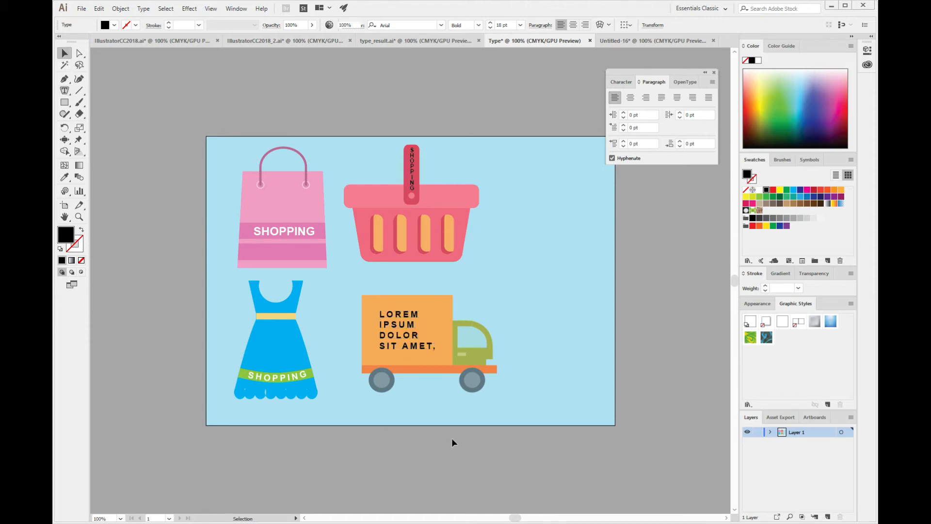
# - Center-align the placeholder text on the truck and deselect it
pyautogui.click(395, 329)
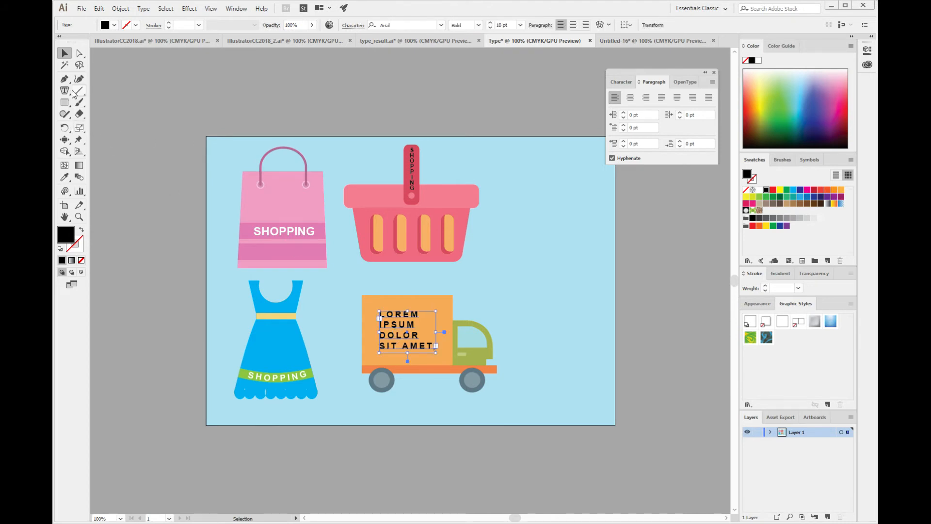
pyautogui.click(677, 99)
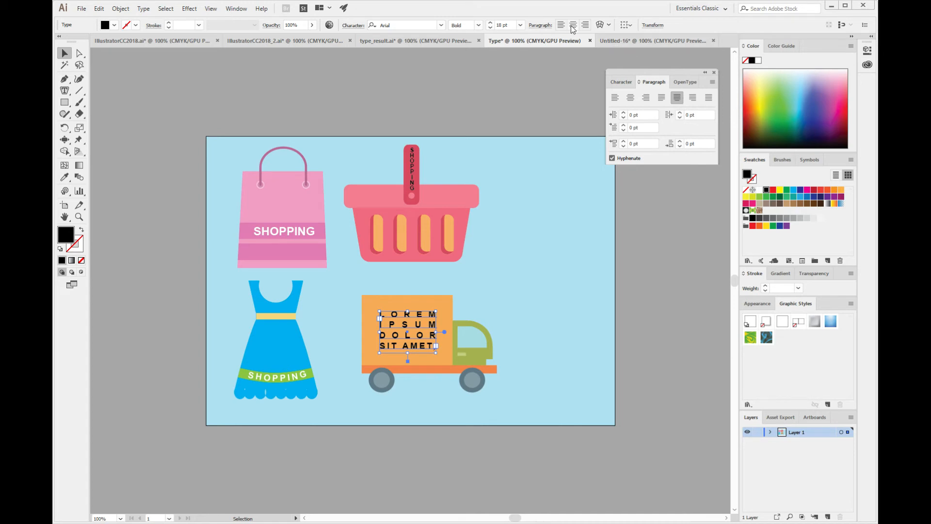
pyautogui.click(615, 98)
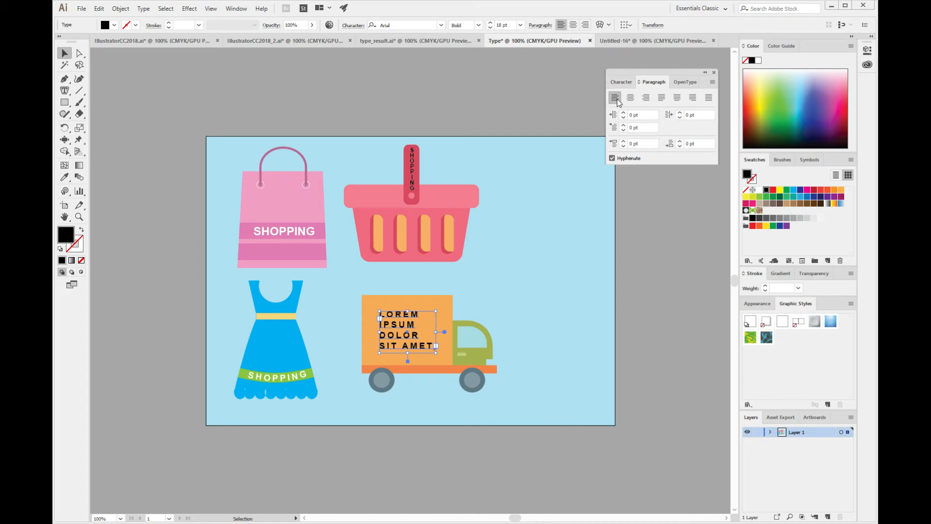
pyautogui.click(573, 25)
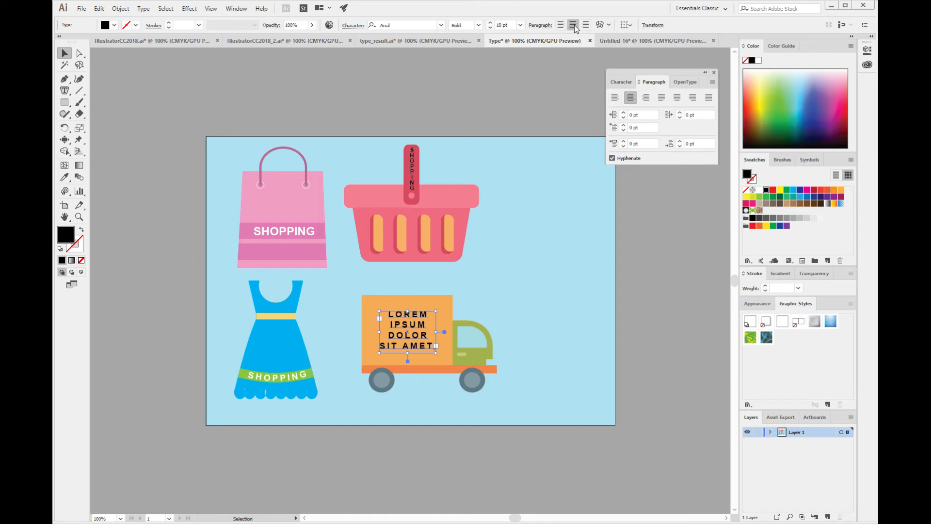
pyautogui.click(451, 429)
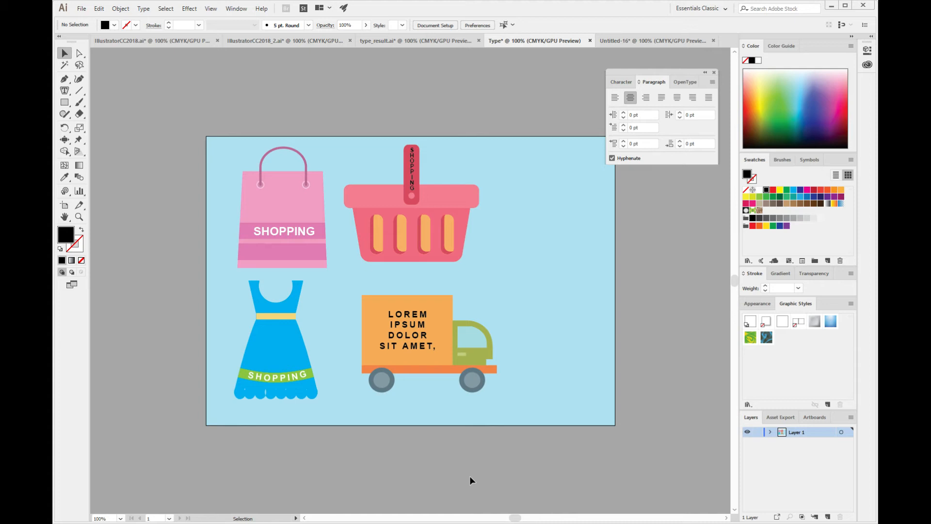
# - In the Untitled-16 document, delete the circular block of placeholder text
pyautogui.click(64, 90)
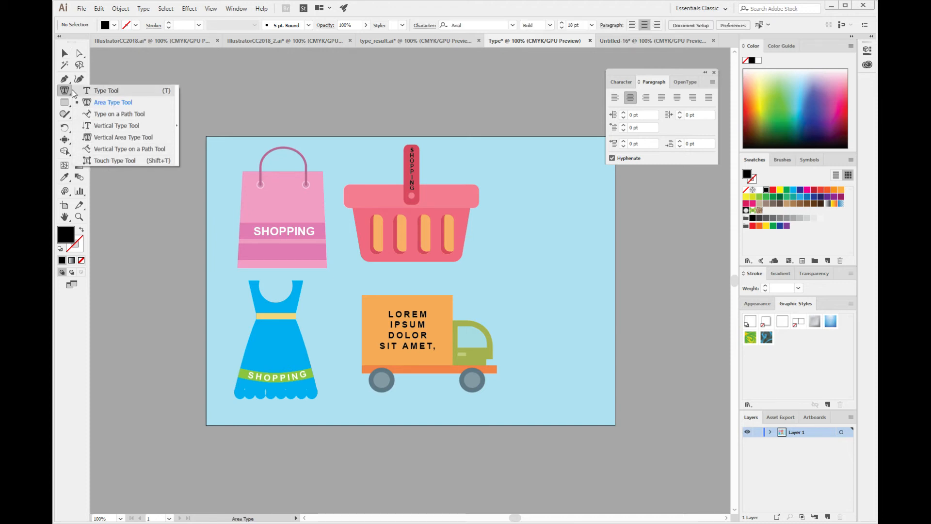
pyautogui.click(95, 102)
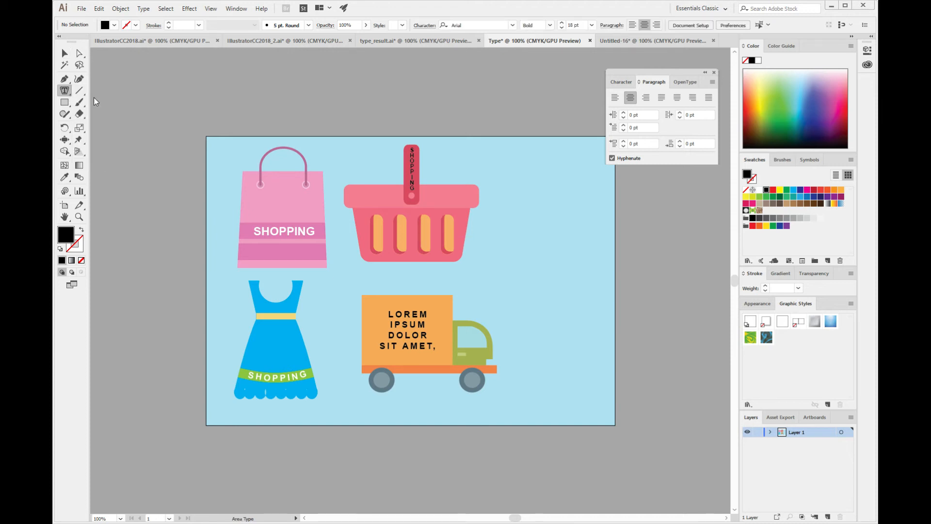
pyautogui.click(629, 40)
pyautogui.click(65, 53)
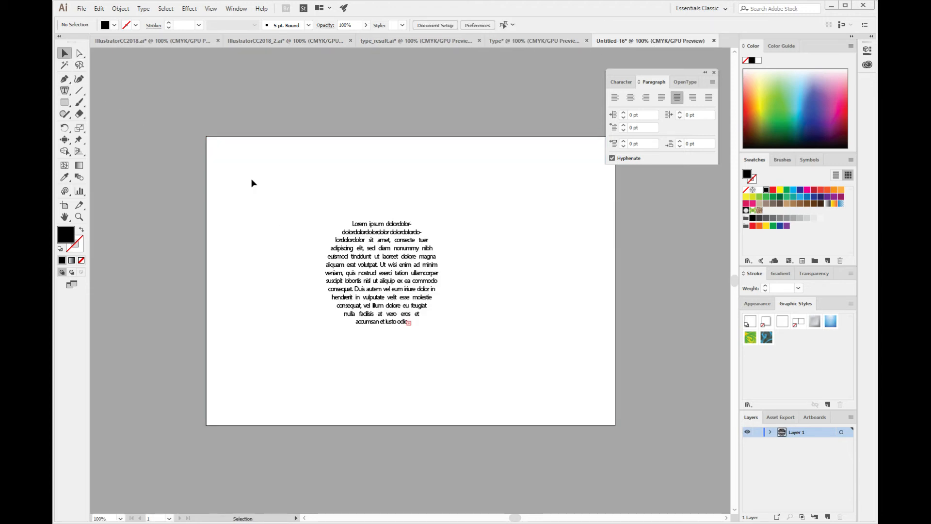
pyautogui.moveTo(248, 156); pyautogui.dragTo(507, 361)
pyautogui.press('Delete')
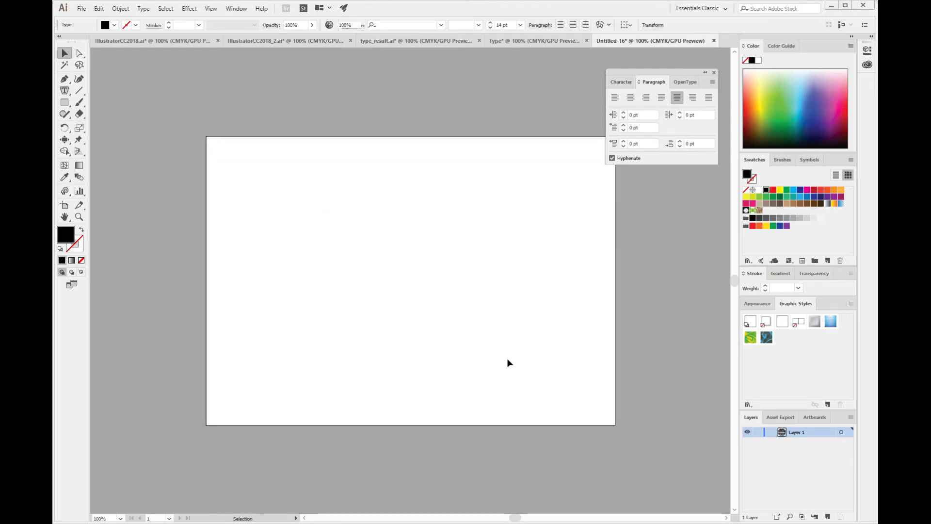
# - Place "Lorem ipsum" point text with the Type tool and scale it up to about 110 pt
pyautogui.moveTo(64, 90); pyautogui.dragTo(116, 93)
pyautogui.click(339, 276)
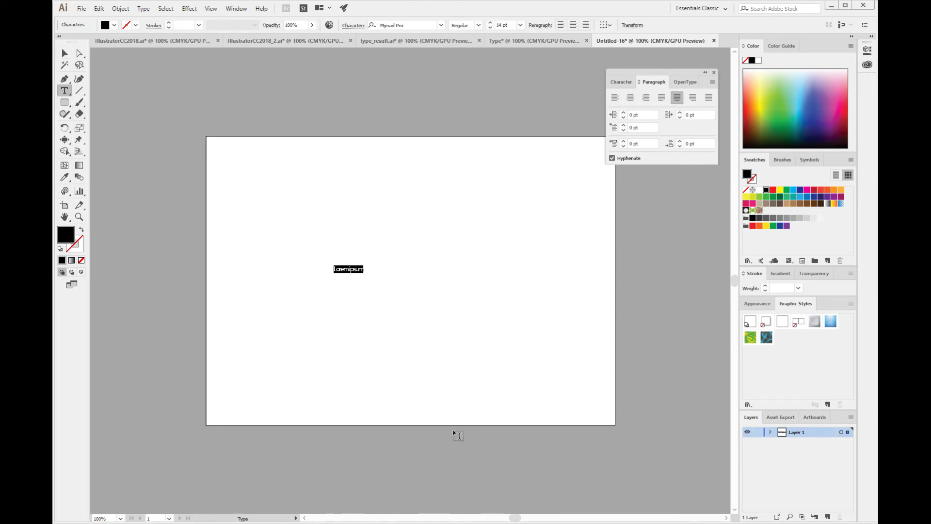
pyautogui.click(65, 53)
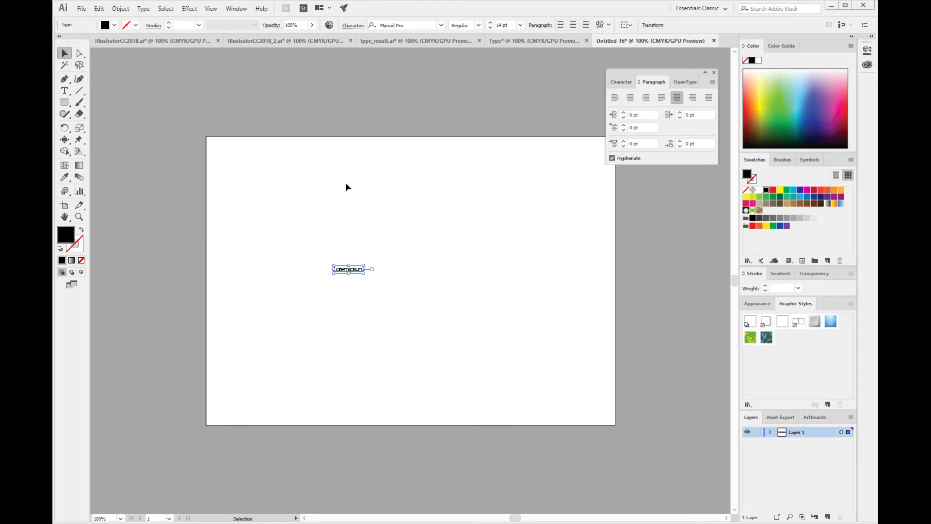
pyautogui.moveTo(364, 265); pyautogui.dragTo(529, 213)
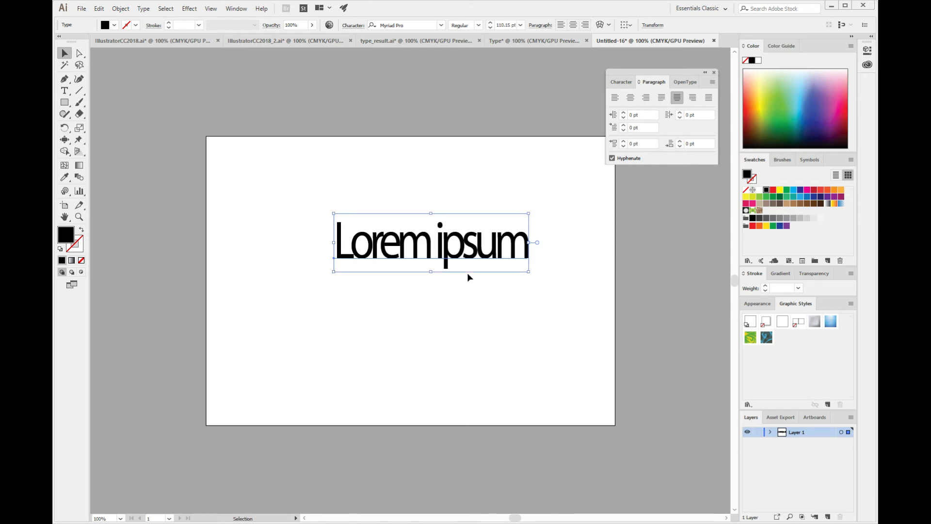
# - Set the tracking of the "Lorem ipsum" text to 0
pyautogui.click(622, 82)
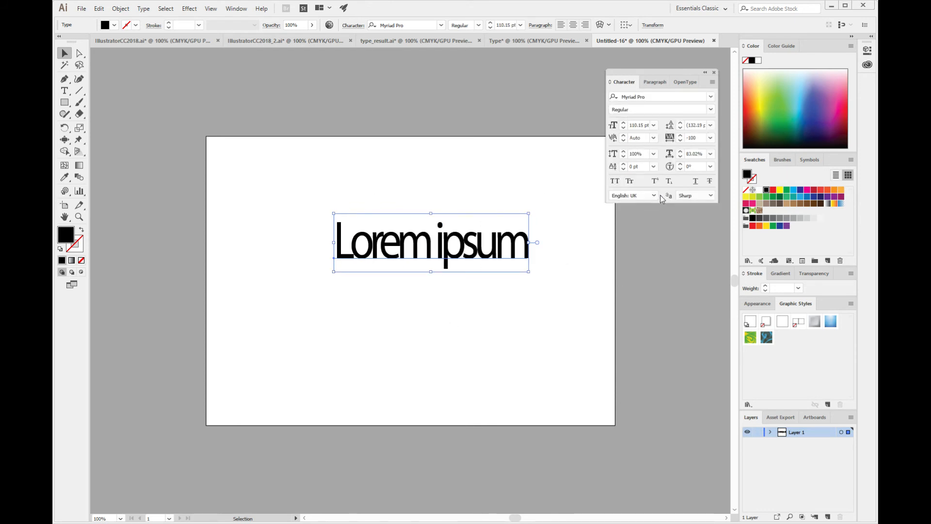
pyautogui.click(712, 138)
pyautogui.click(719, 213)
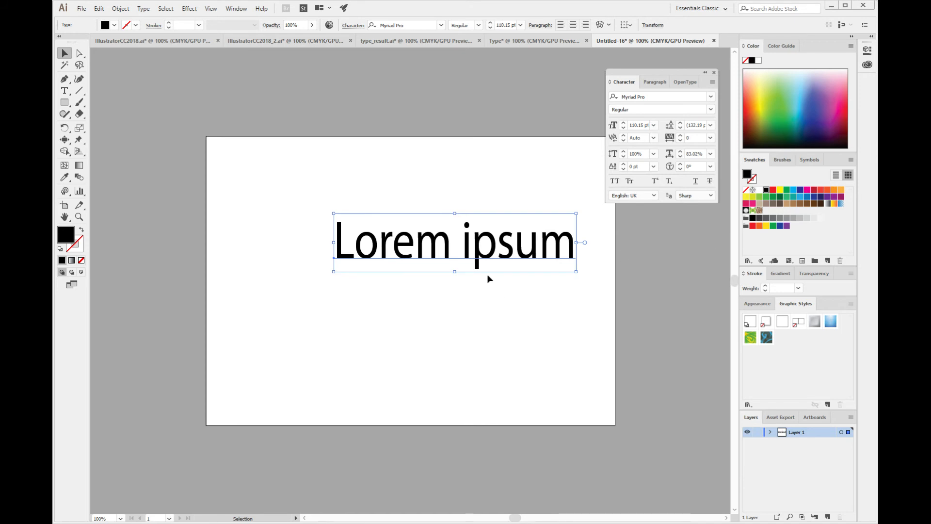
# - Move the "Lorem ipsum" text to the middle of the artboard's width, fill it with green and deselect it
pyautogui.moveTo(491, 256); pyautogui.dragTo(446, 264)
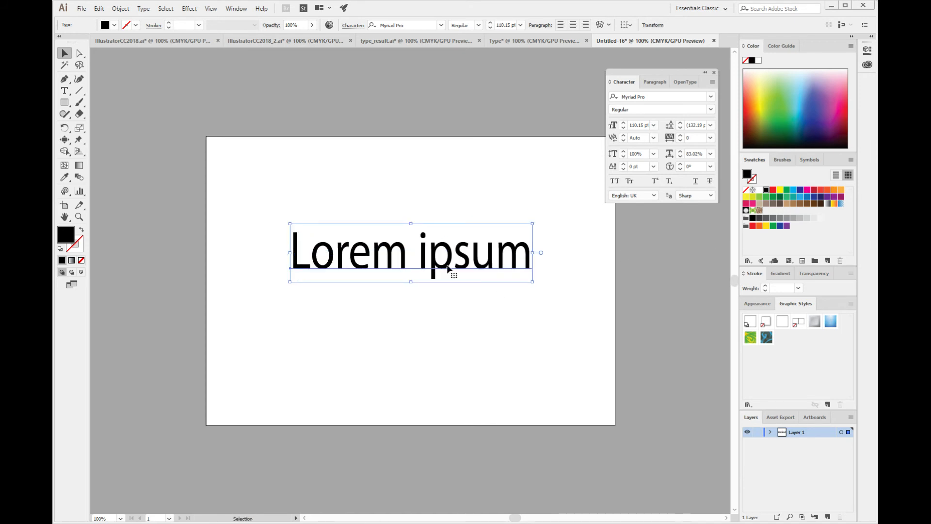
pyautogui.click(787, 190)
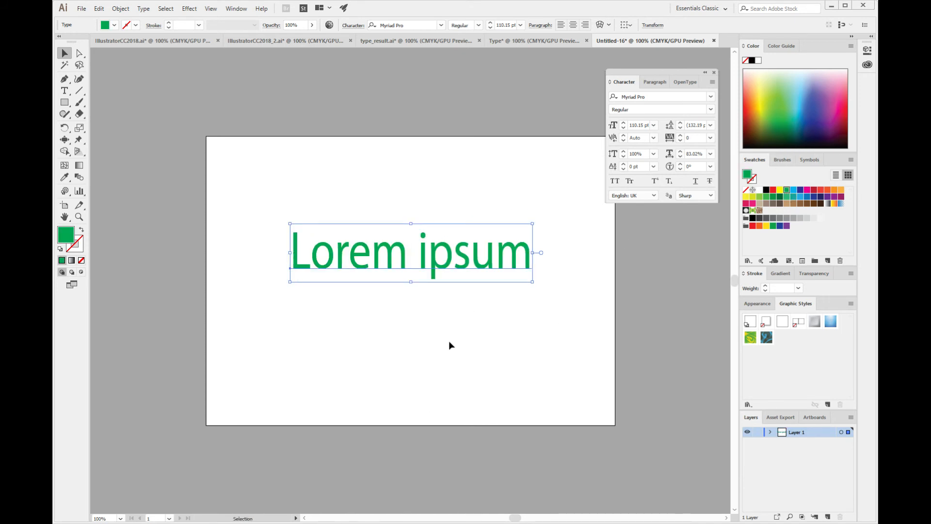
pyautogui.click(359, 322)
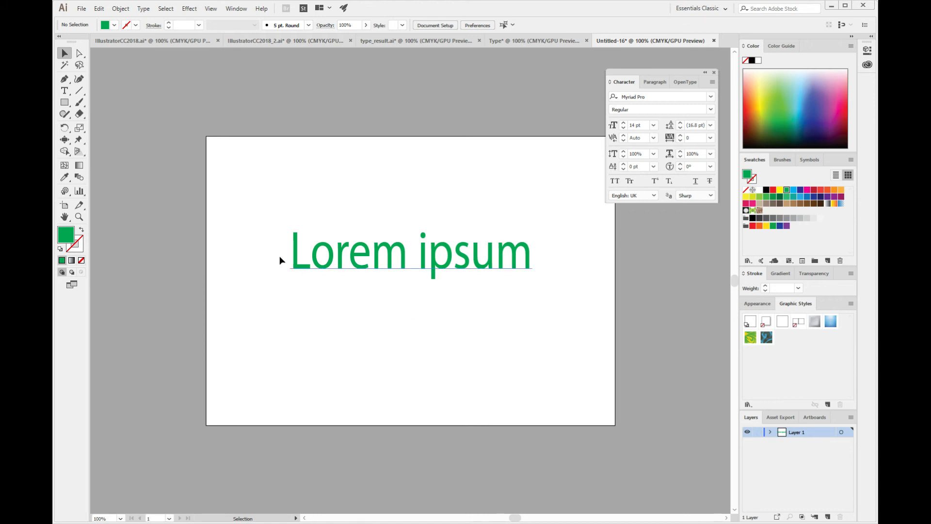
# - With the Touch Type tool, enlarge and widen the letter "L" to about 154% vertical and 331% horizontal scale
pyautogui.click(64, 90)
pyautogui.click(64, 91)
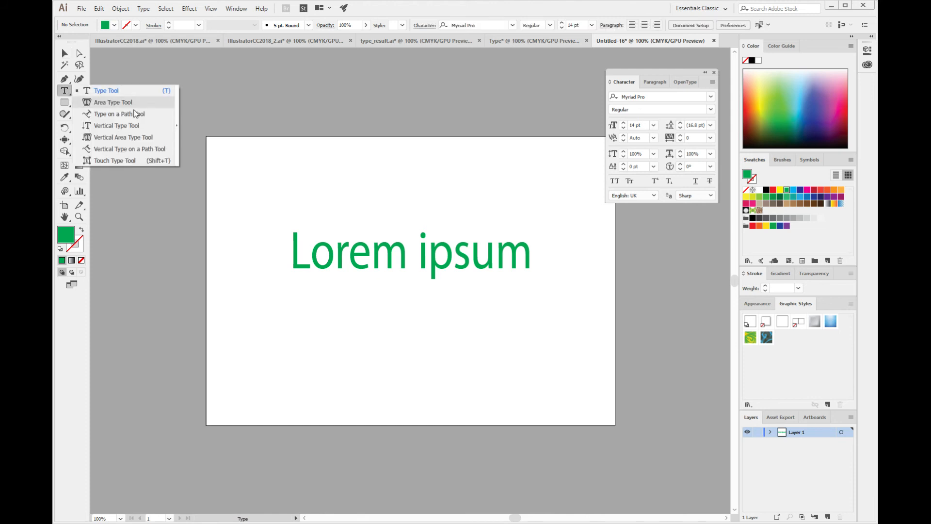
pyautogui.click(106, 160)
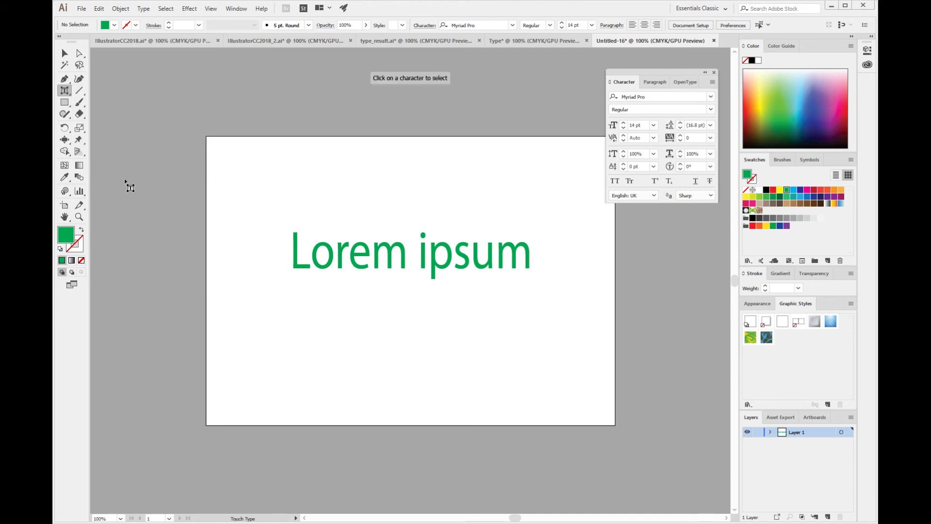
pyautogui.click(298, 266)
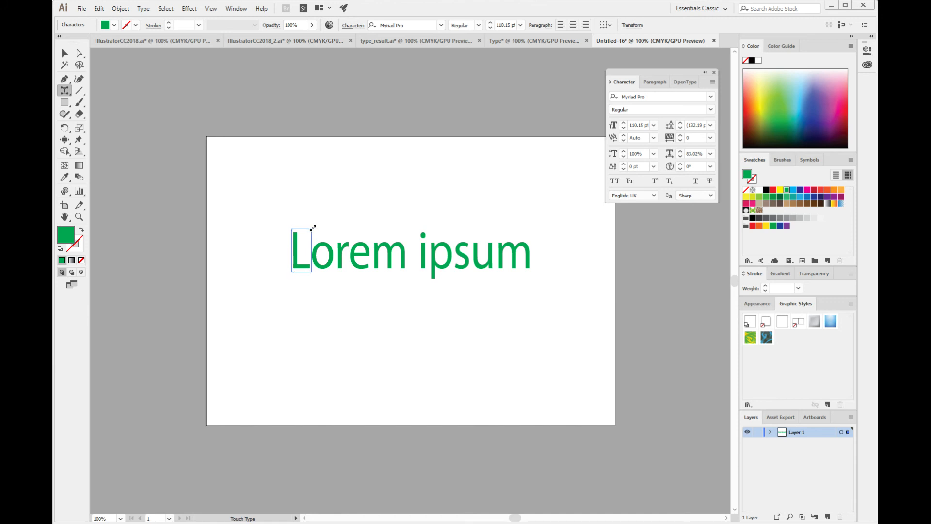
pyautogui.moveTo(312, 227); pyautogui.dragTo(359, 204)
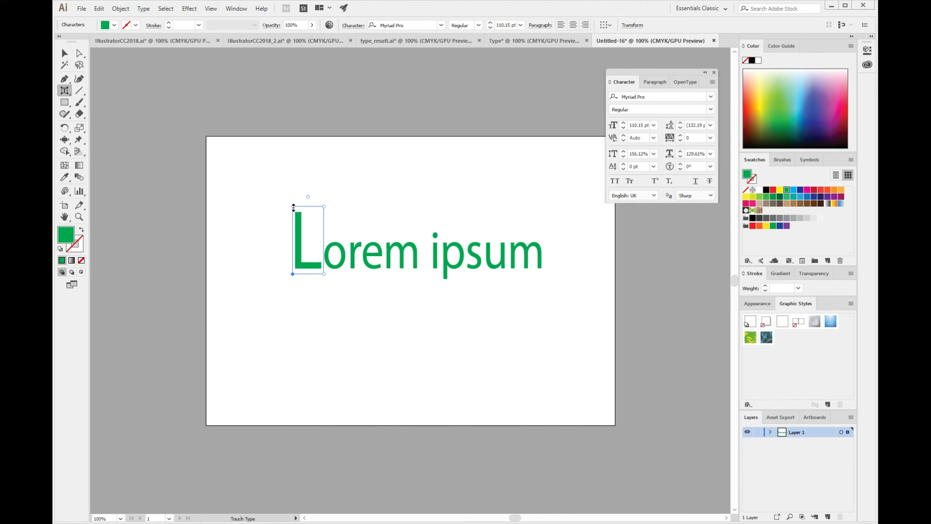
pyautogui.moveTo(294, 208)
pyautogui.mouseDown()
pyautogui.moveTo(293, 144)
pyautogui.moveTo(291, 241)
pyautogui.moveTo(297, 193)
pyautogui.moveTo(297, 208)
pyautogui.mouseUp()
pyautogui.moveTo(325, 274); pyautogui.dragTo(377, 273)
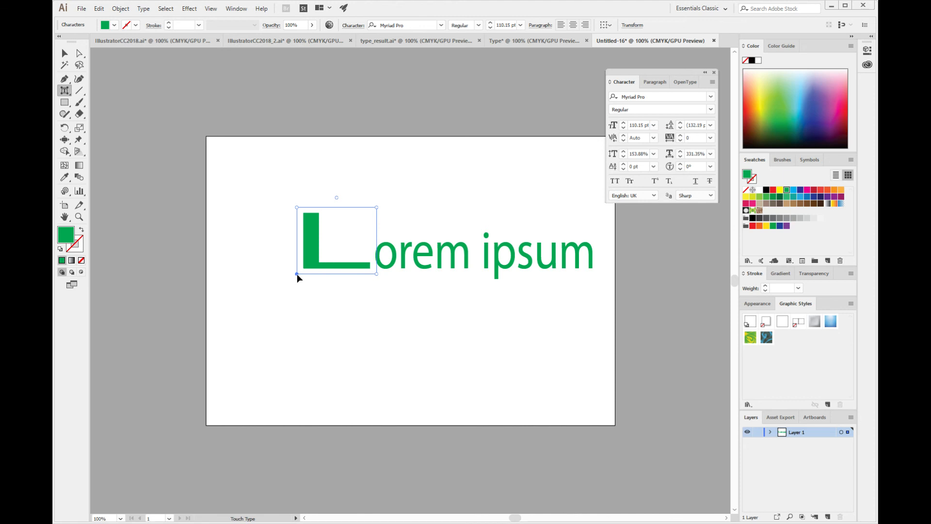
# - Move the letter "L" up and away from the word to a 48 pt baseline shift, and rotate it about 24.5° counter-clockwise
pyautogui.moveTo(296, 273); pyautogui.dragTo(245, 253)
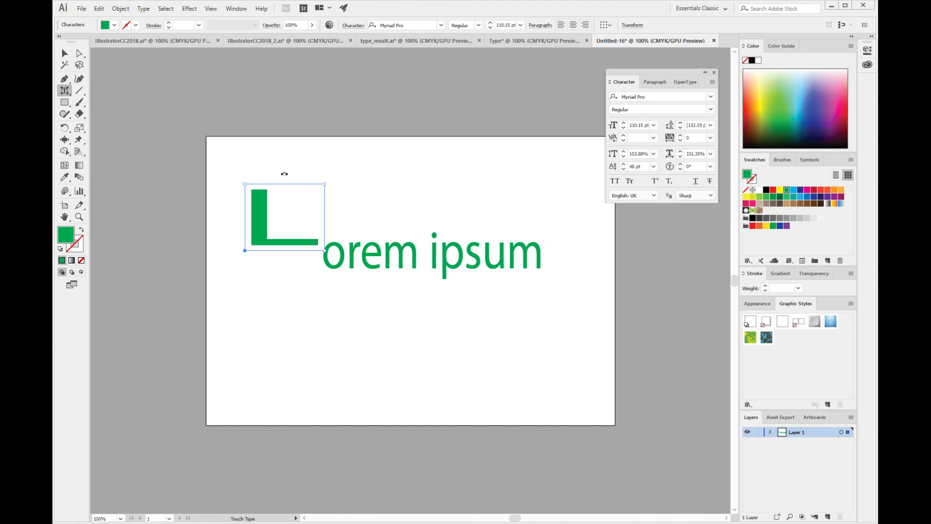
pyautogui.moveTo(285, 174); pyautogui.dragTo(260, 161)
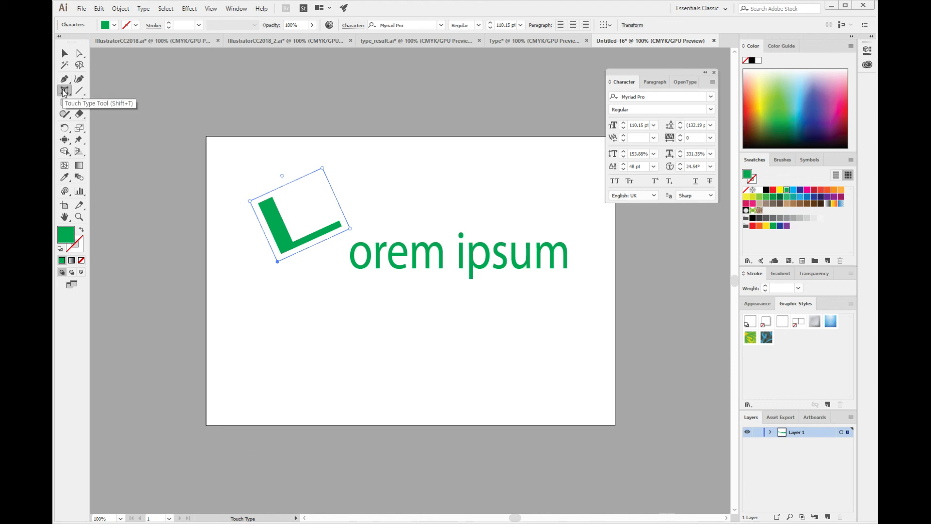
# - Rotate the letter "p" in "ipsum" to about -22.5° and enlarge it to about 166% vertical and 183% horizontal scale
pyautogui.click(482, 268)
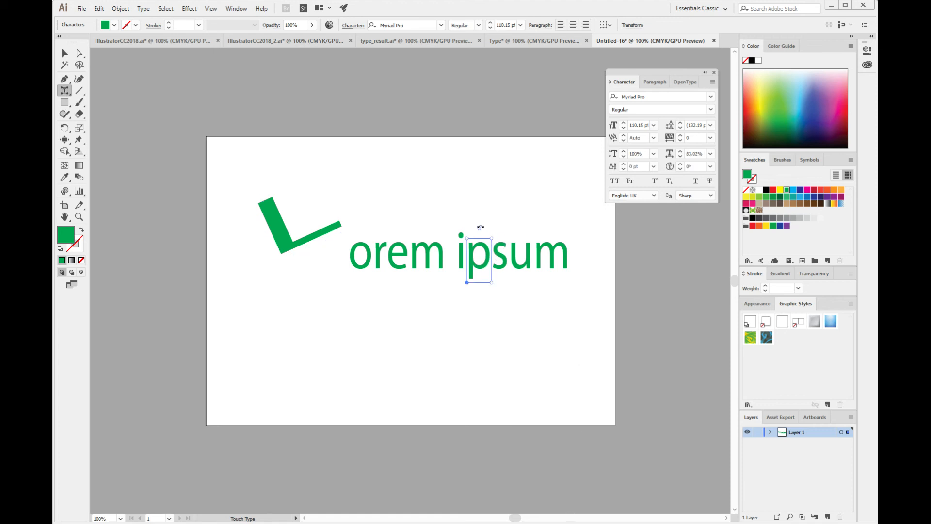
pyautogui.moveTo(482, 227); pyautogui.dragTo(497, 240)
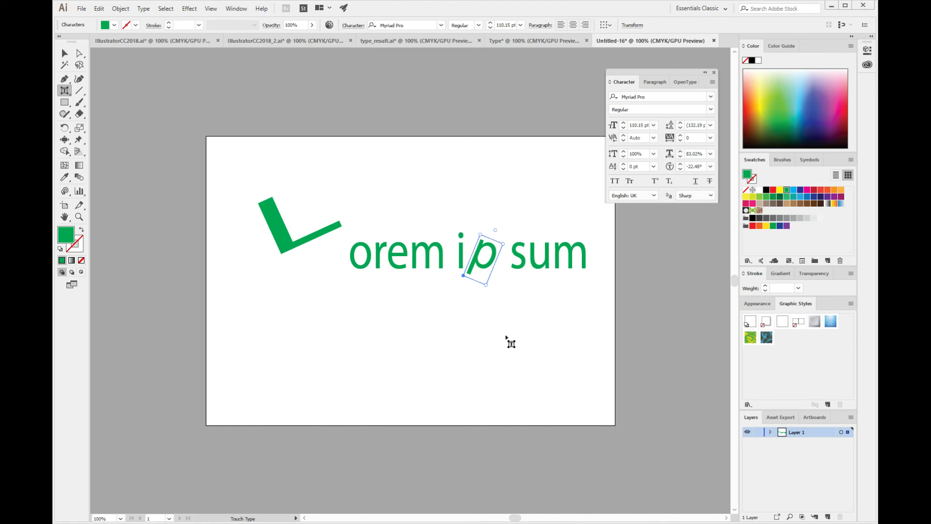
pyautogui.moveTo(487, 287); pyautogui.dragTo(512, 297)
pyautogui.moveTo(482, 229); pyautogui.dragTo(489, 206)
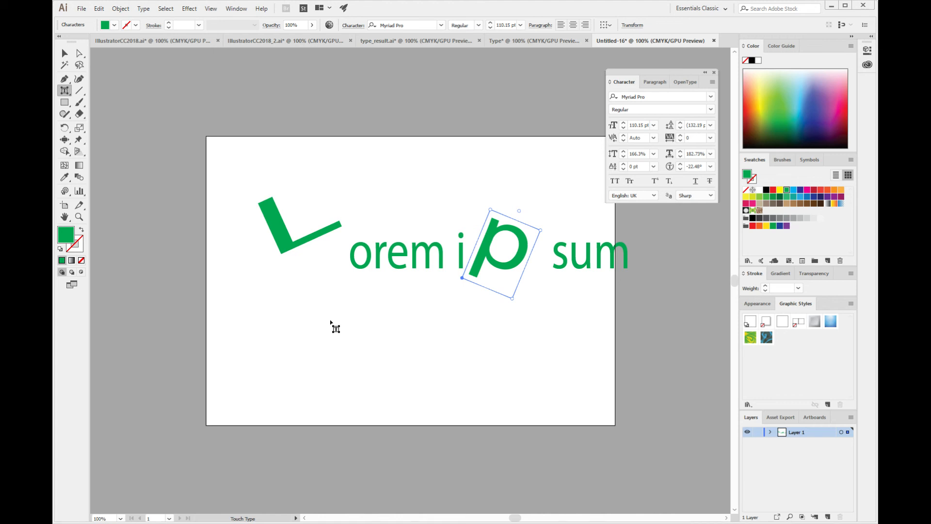
# - Switch to the type_result.ai document to examine the finished "BIG SALE" lettering
pyautogui.click(398, 40)
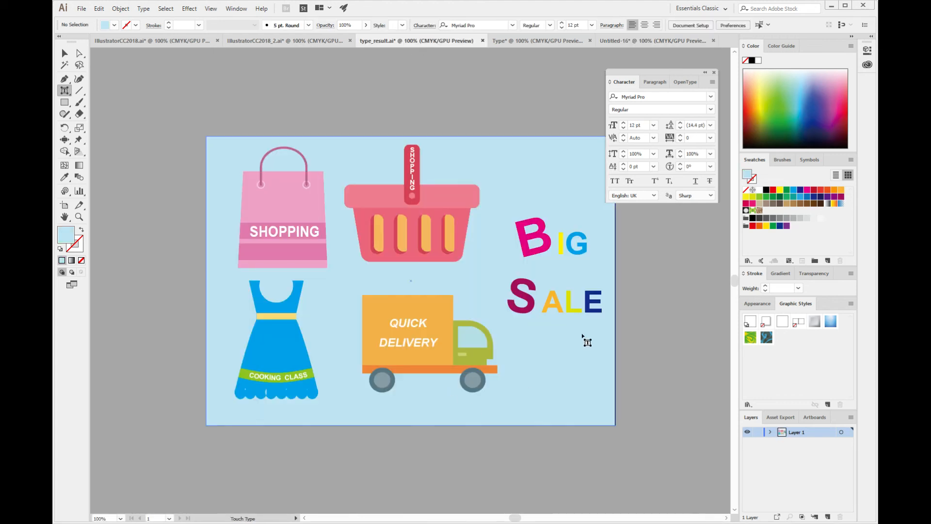